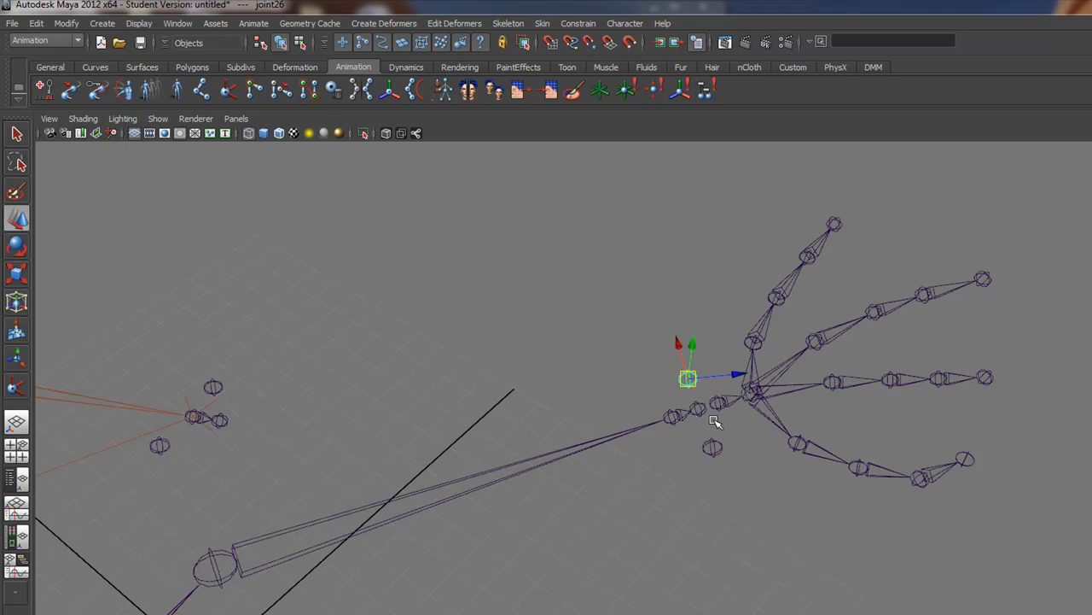
# Examine the reference arm's wrist, checking its Wrist_IK joint and the IK handle placed there.
pyautogui.keyDown('alt'); pyautogui.moveTo(388, 383); pyautogui.dragTo(761, 398, button='middle'); pyautogui.keyUp('alt')
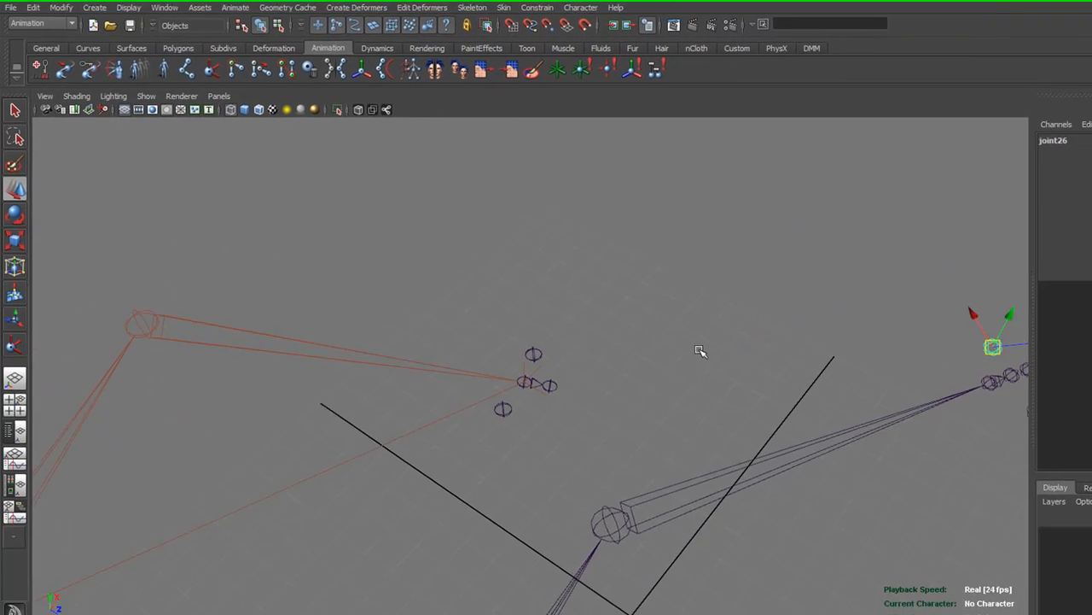
pyautogui.keyDown('alt'); pyautogui.moveTo(598, 427); pyautogui.dragTo(741, 473, button='right'); pyautogui.keyUp('alt')
pyautogui.keyDown('alt'); pyautogui.moveTo(569, 416); pyautogui.dragTo(603, 524); pyautogui.keyUp('alt')
pyautogui.click(608, 535)
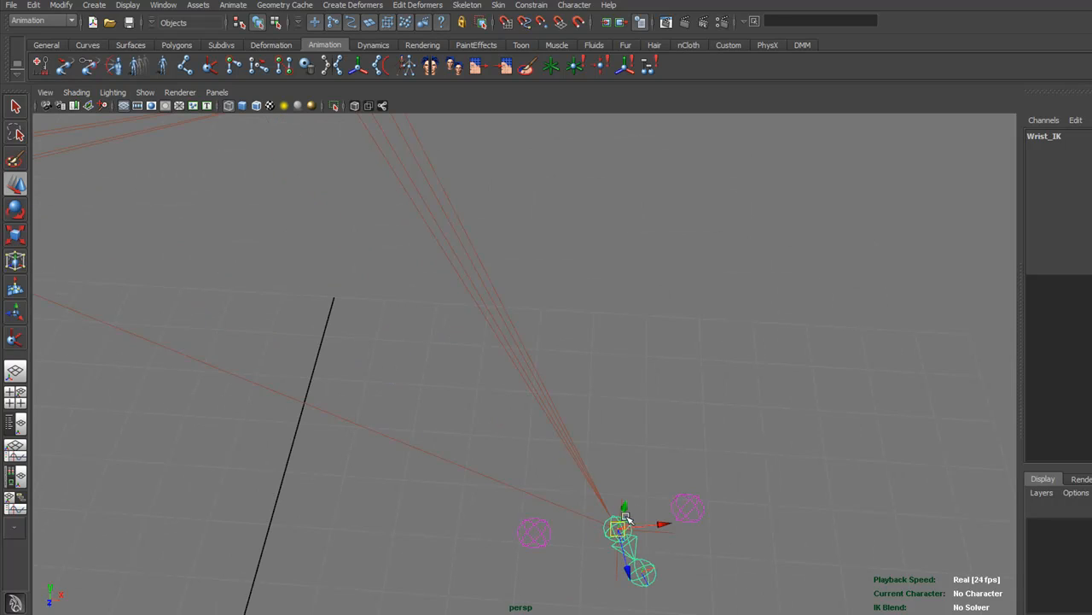
pyautogui.keyDown('alt'); pyautogui.moveTo(708, 539); pyautogui.dragTo(354, 440, button='right'); pyautogui.keyUp('alt')
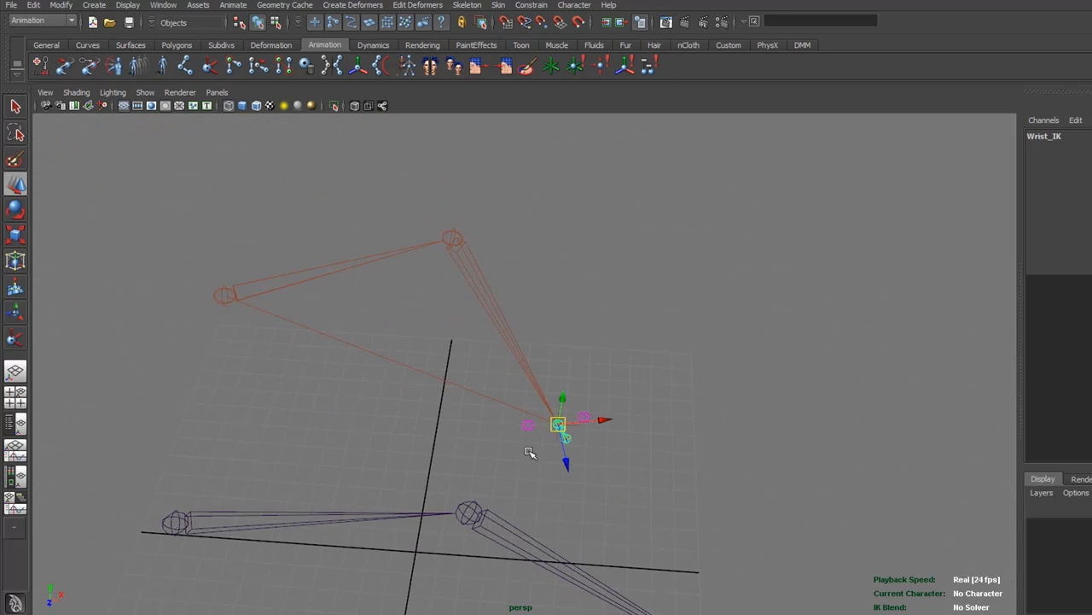
pyautogui.keyDown('alt'); pyautogui.moveTo(587, 430); pyautogui.dragTo(672, 456); pyautogui.keyUp('alt')
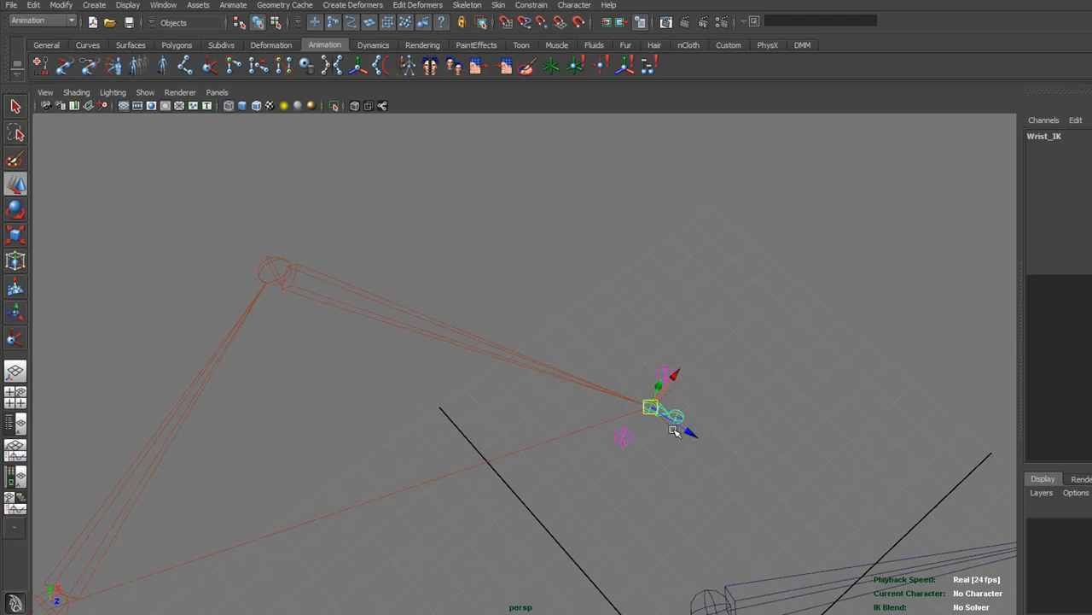
pyautogui.click(675, 436)
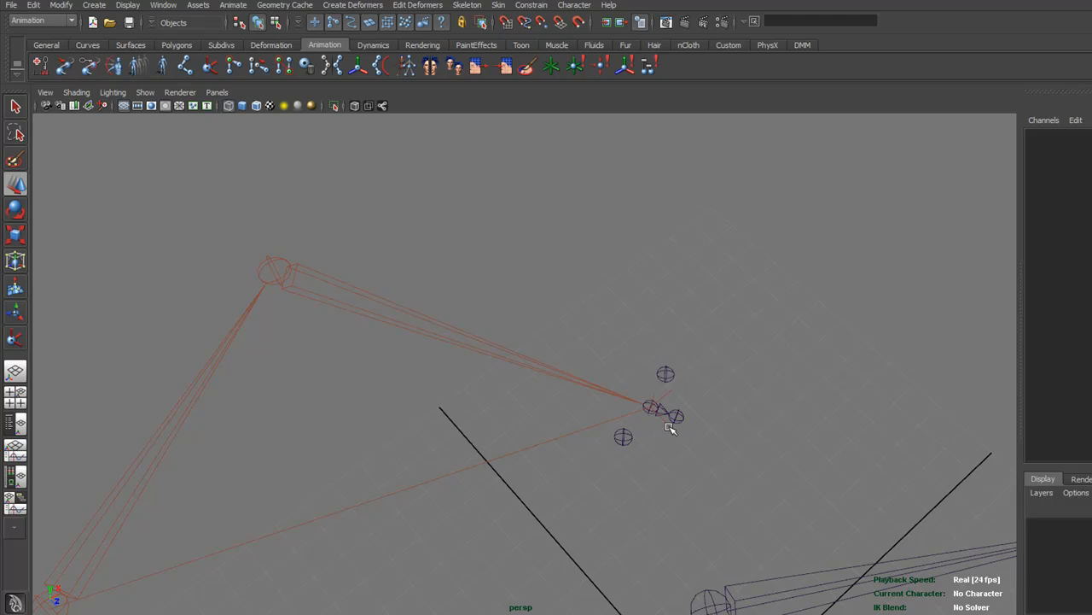
pyautogui.click(669, 426)
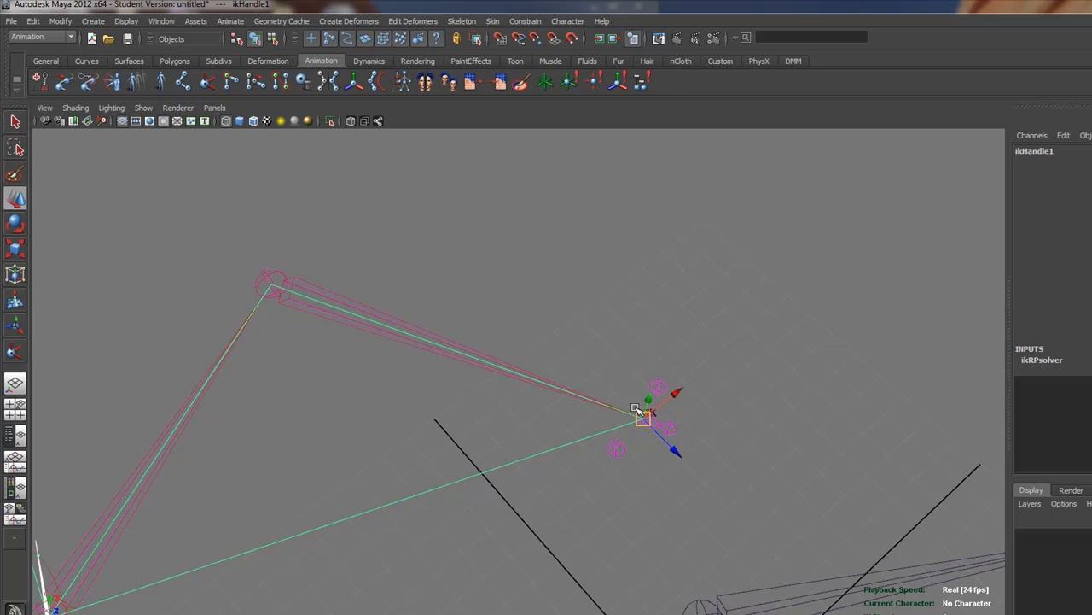
pyautogui.keyDown('alt'); pyautogui.moveTo(512, 393); pyautogui.dragTo(674, 434); pyautogui.keyUp('alt')
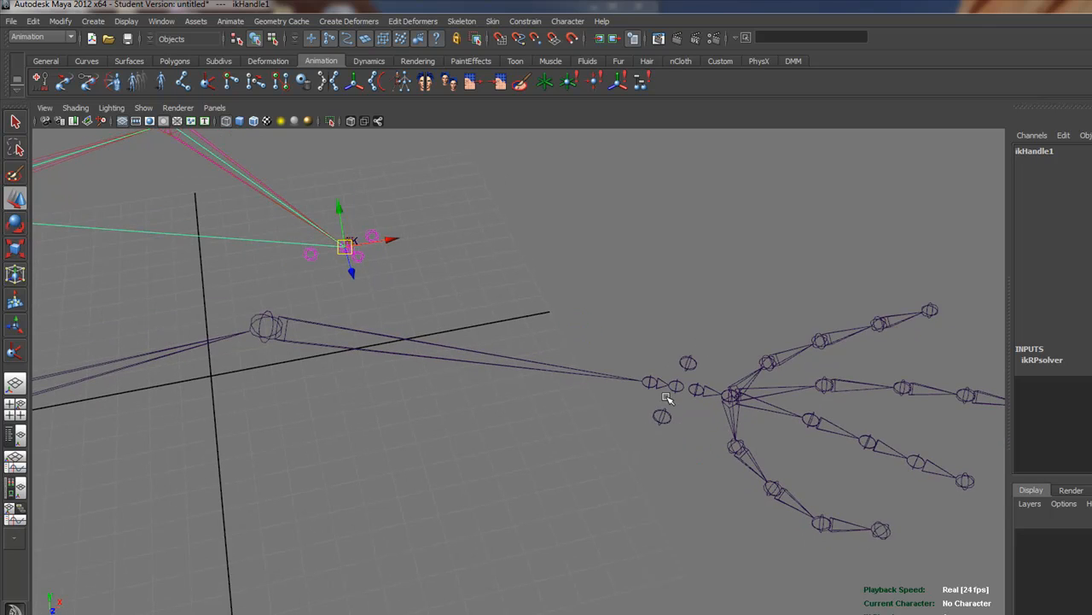
# Rename the first joint of the hand skeleton, just past the WristTwist joint, as Wristbend.
pyautogui.keyDown('alt'); pyautogui.moveTo(666, 397); pyautogui.dragTo(651, 409); pyautogui.keyUp('alt')
pyautogui.keyDown('alt'); pyautogui.moveTo(567, 406); pyautogui.dragTo(693, 445, button='right'); pyautogui.keyUp('alt')
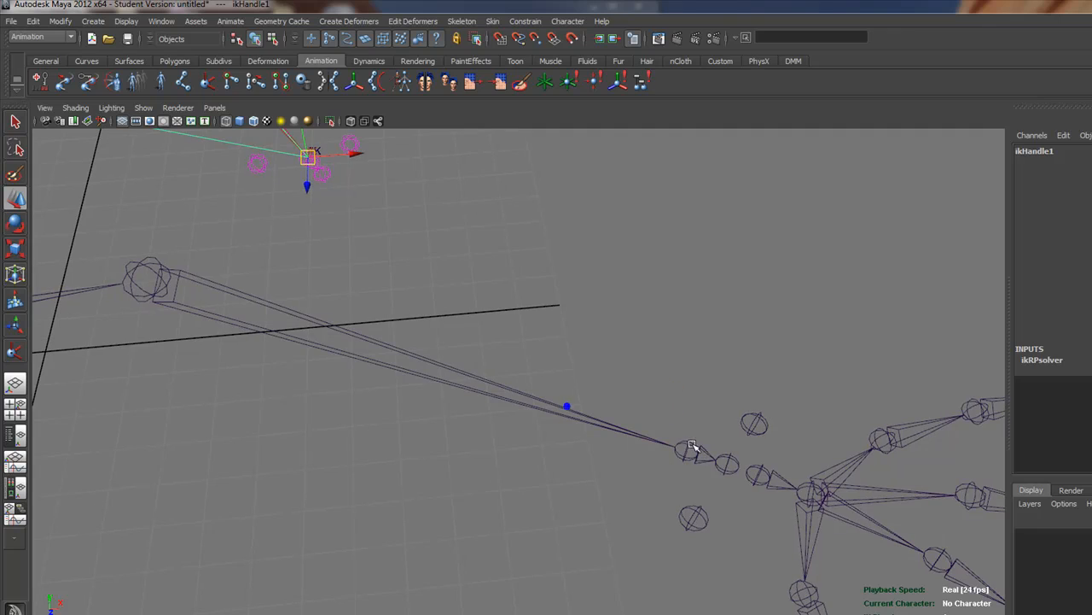
pyautogui.click(690, 448)
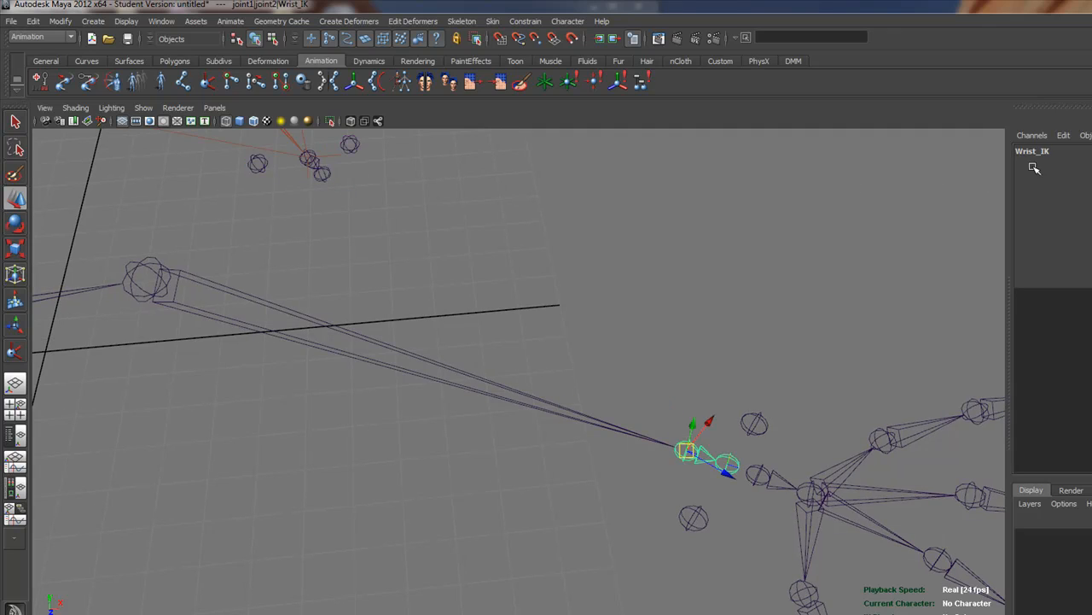
pyautogui.click(726, 461)
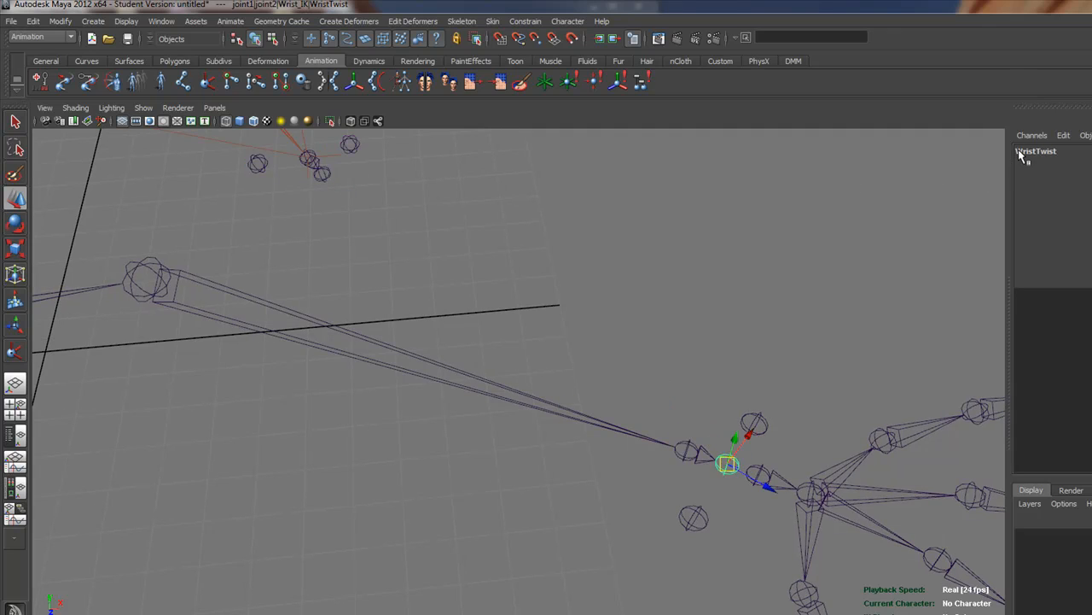
pyautogui.click(760, 472)
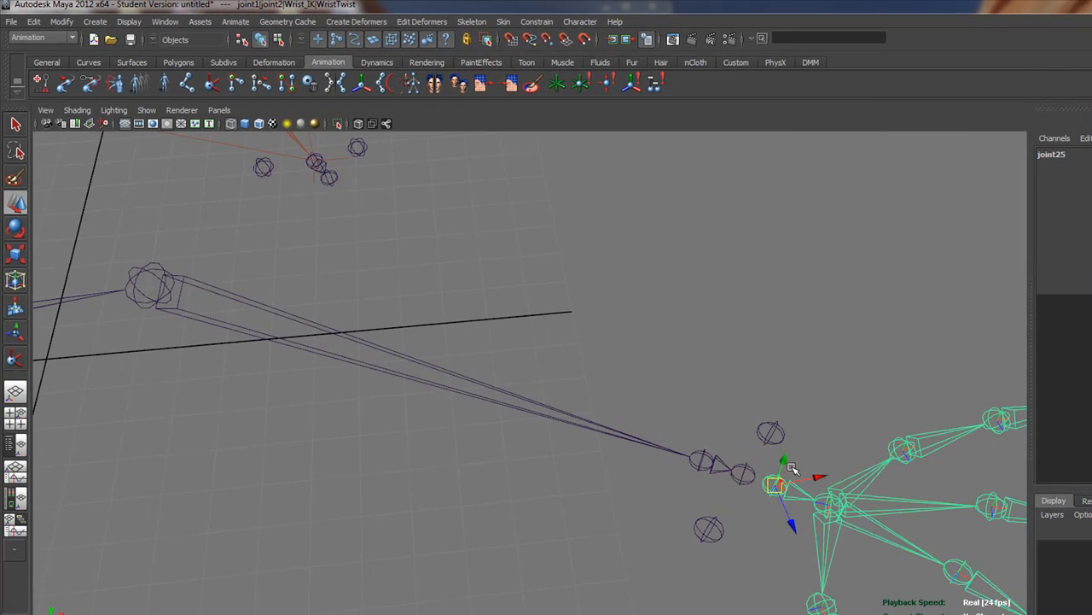
pyautogui.doubleClick(1050, 155)
pyautogui.write('W')
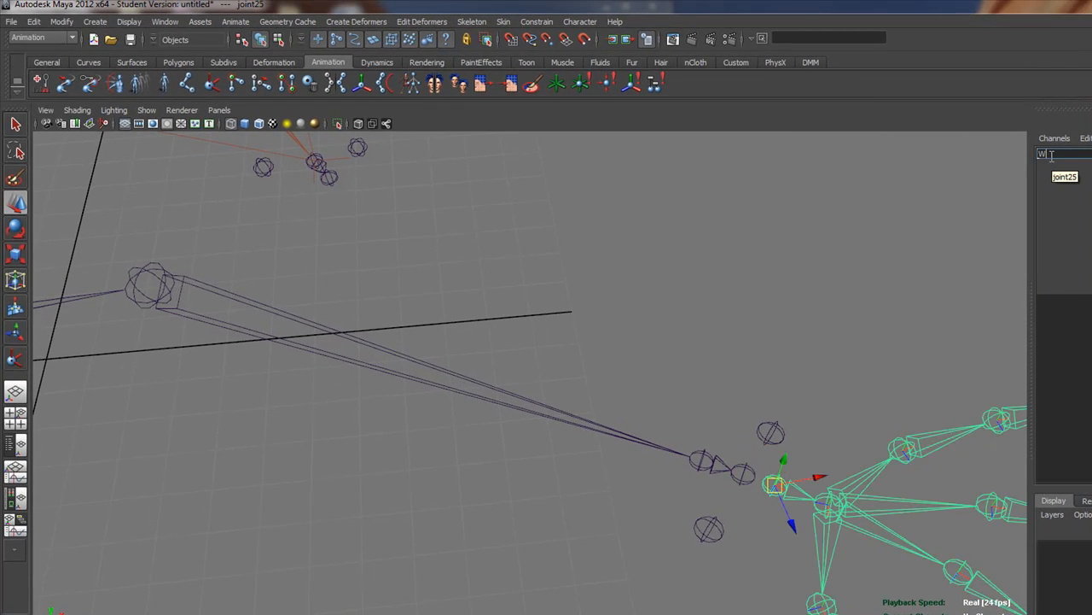
pyautogui.write('ristbend')
pyautogui.press('Return')
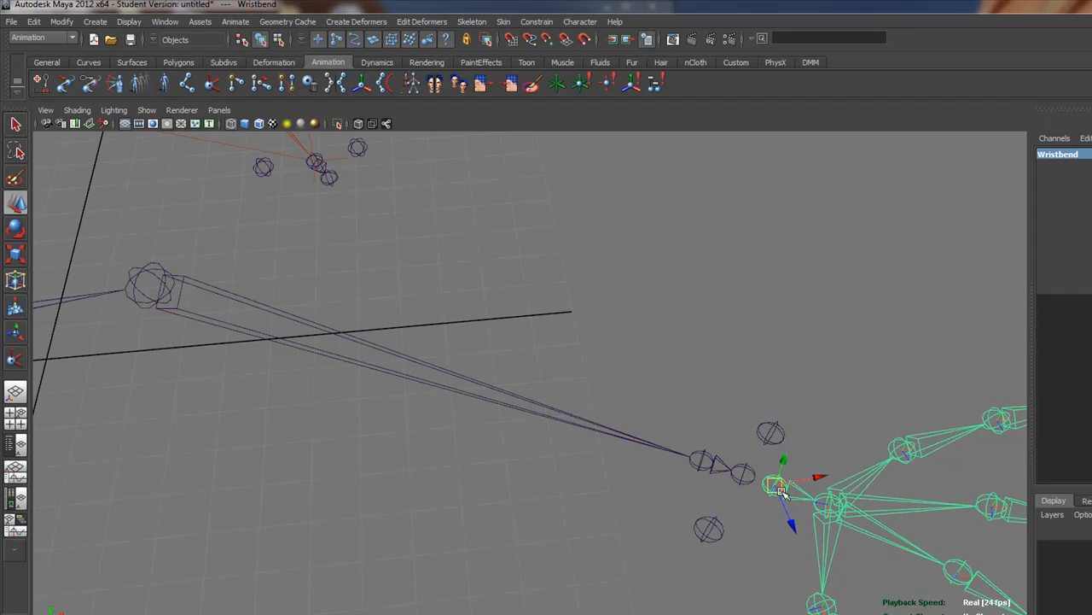
# Review the new arm's Wrist_IK, WristTwist and Wristbend joints and compare them with the reference arm's IK handle.
pyautogui.click(744, 471)
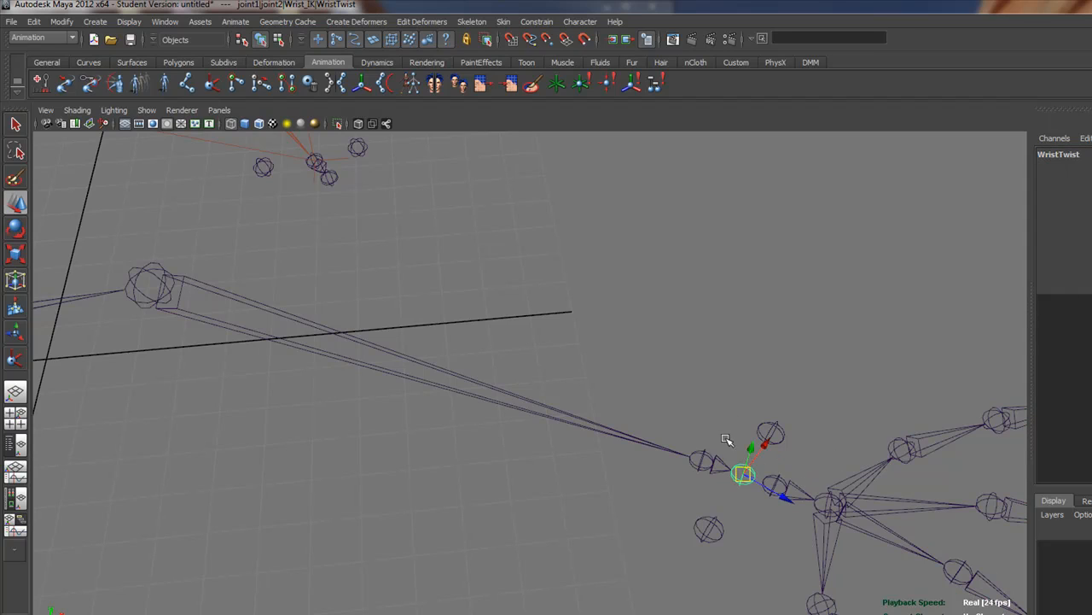
pyautogui.click(702, 461)
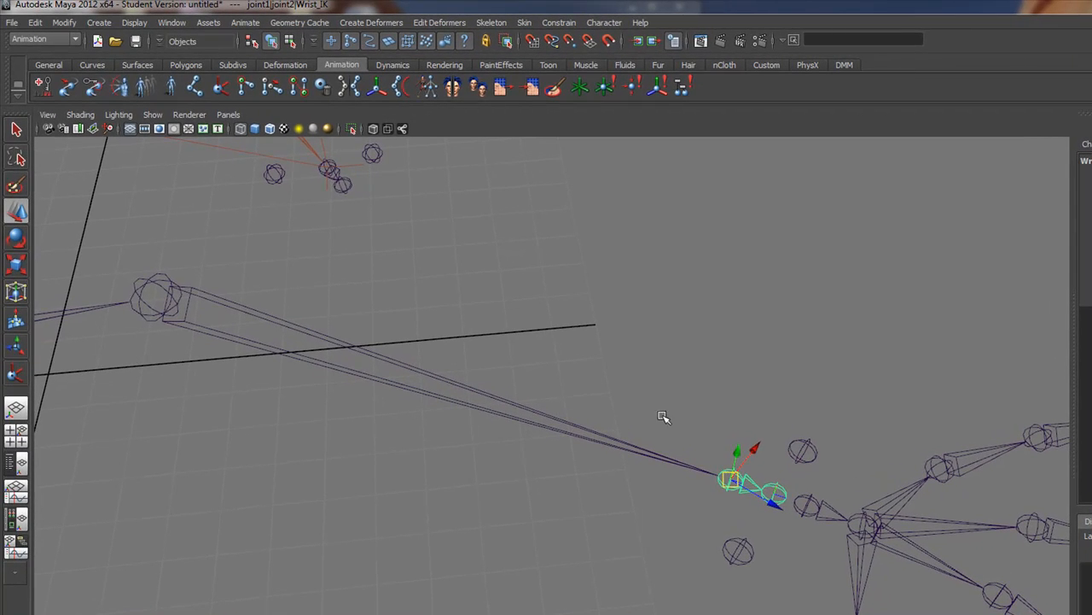
pyautogui.scroll(1, 529, 379)
pyautogui.keyDown('alt'); pyautogui.moveTo(452, 239); pyautogui.dragTo(557, 332, button='middle'); pyautogui.keyUp('alt')
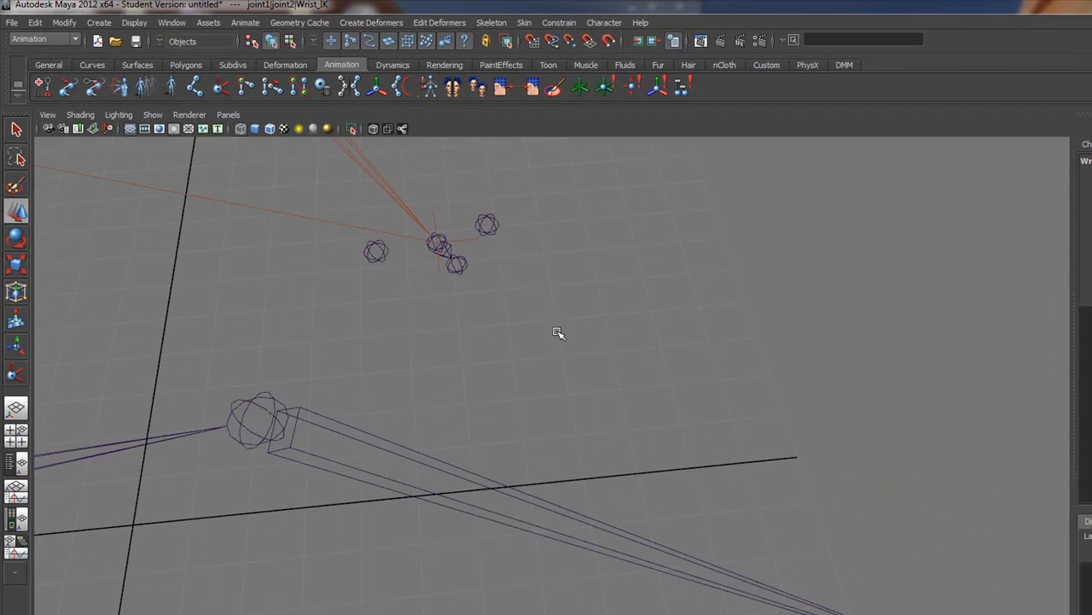
pyautogui.click(439, 243)
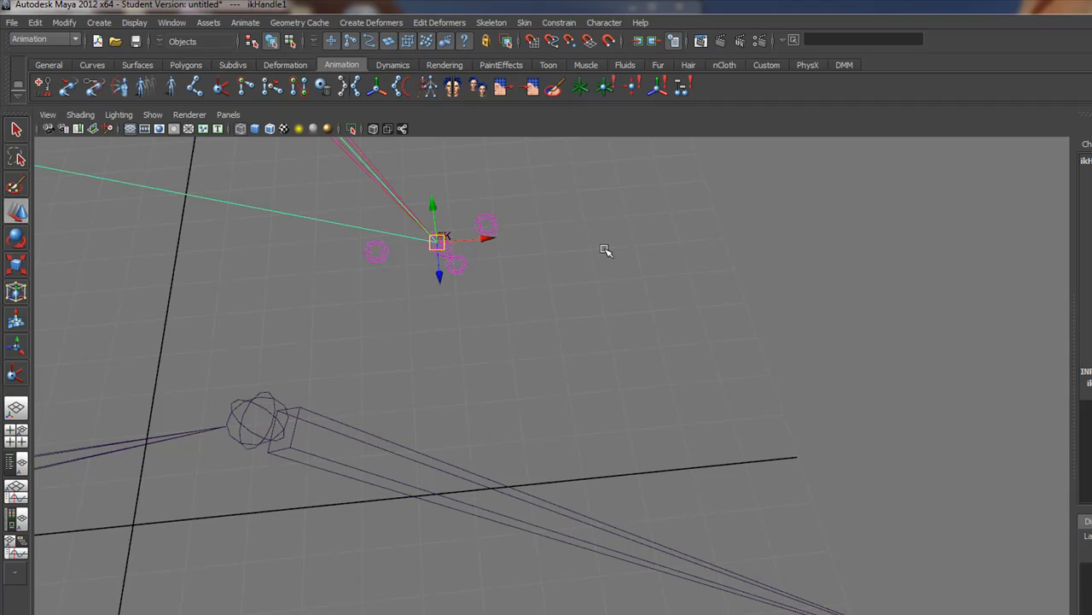
pyautogui.keyDown('alt'); pyautogui.moveTo(898, 534); pyautogui.dragTo(566, 292, button='right'); pyautogui.keyUp('alt')
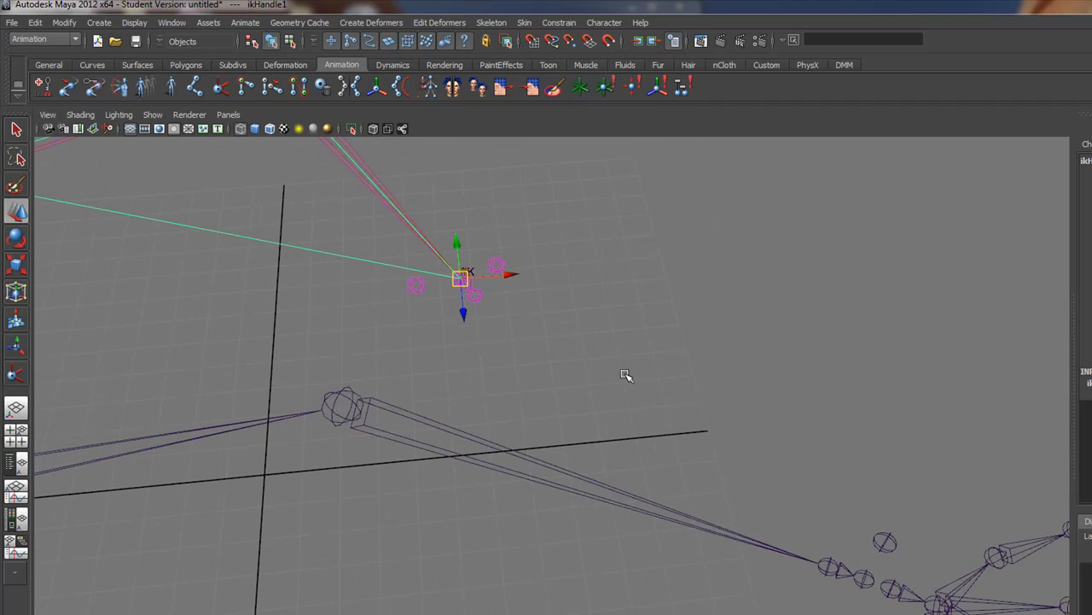
pyautogui.keyDown('alt'); pyautogui.moveTo(685, 452); pyautogui.dragTo(516, 370, button='middle'); pyautogui.keyUp('alt')
pyautogui.keyDown('alt'); pyautogui.moveTo(478, 402); pyautogui.dragTo(584, 459, button='right'); pyautogui.keyUp('alt')
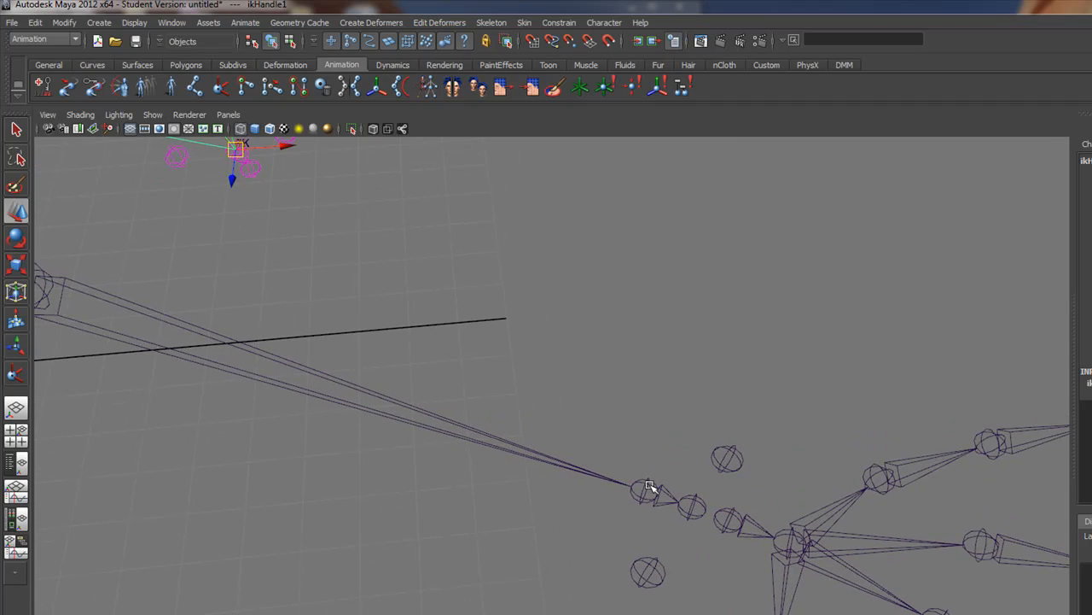
pyautogui.click(644, 481)
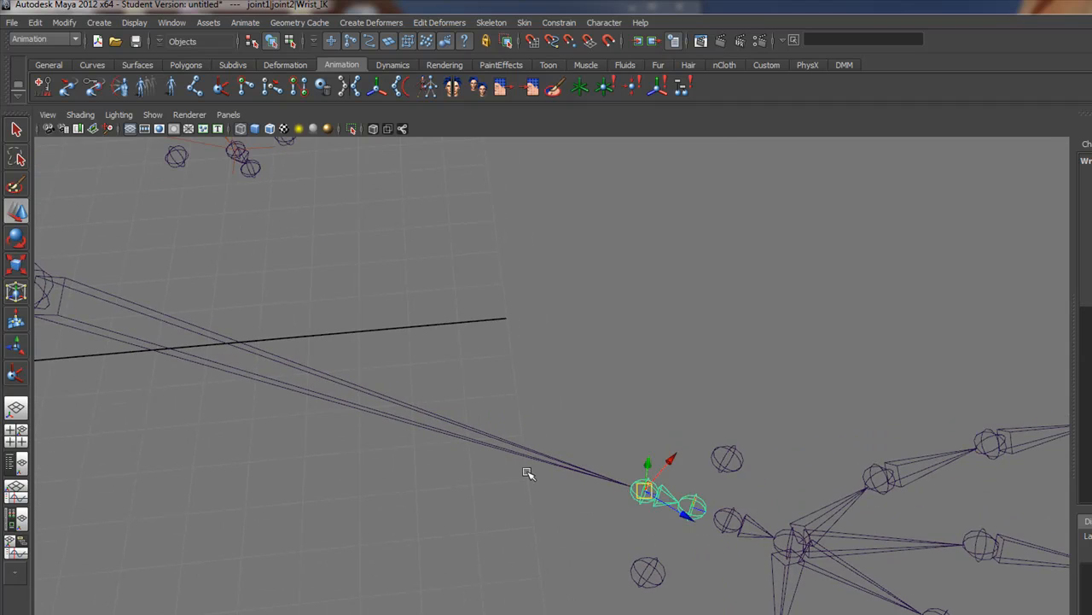
pyautogui.click(696, 505)
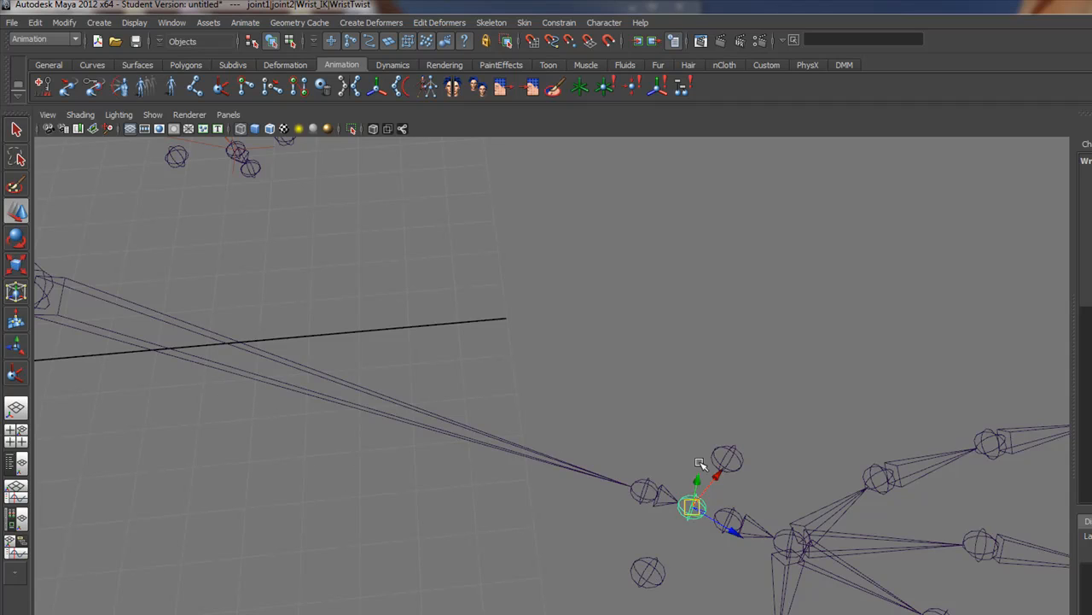
pyautogui.click(729, 516)
pyautogui.keyDown('alt'); pyautogui.moveTo(842, 555); pyautogui.dragTo(826, 556); pyautogui.keyUp('alt')
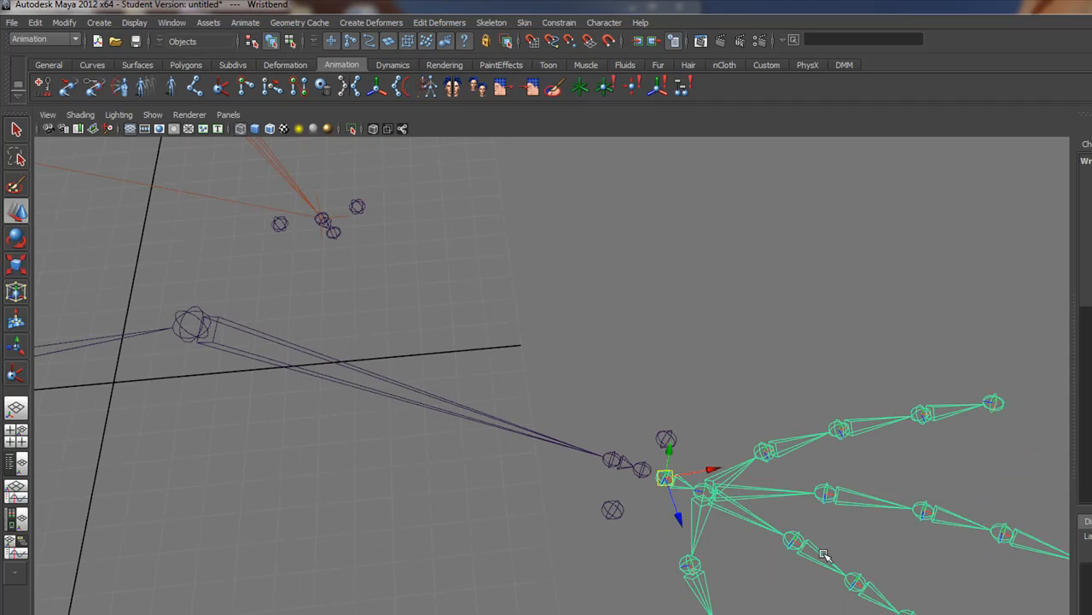
pyautogui.click(321, 212)
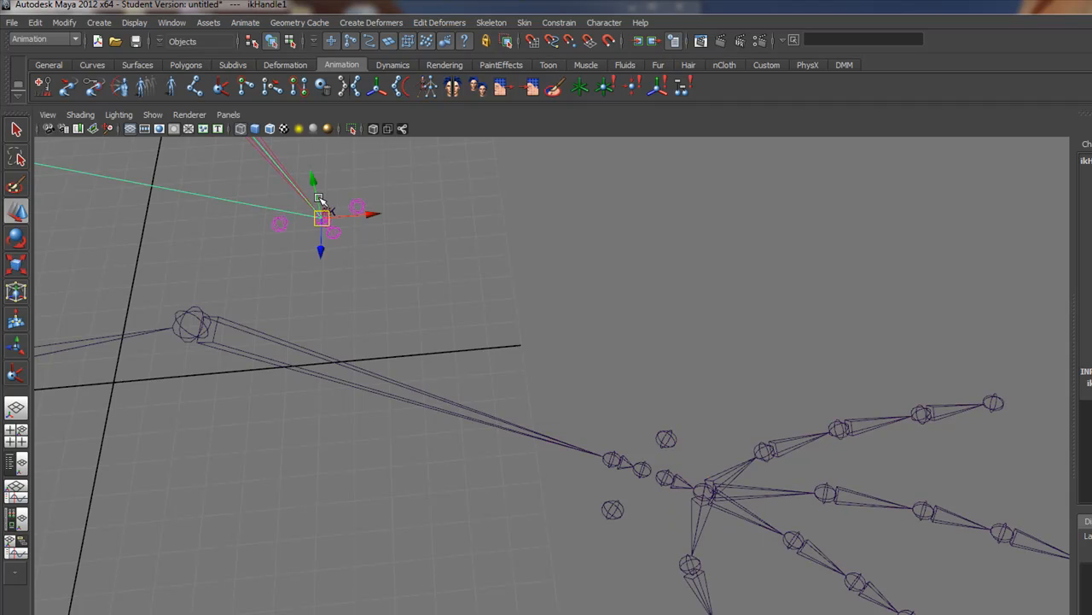
pyautogui.keyDown('alt'); pyautogui.moveTo(380, 318); pyautogui.dragTo(325, 328); pyautogui.keyUp('alt')
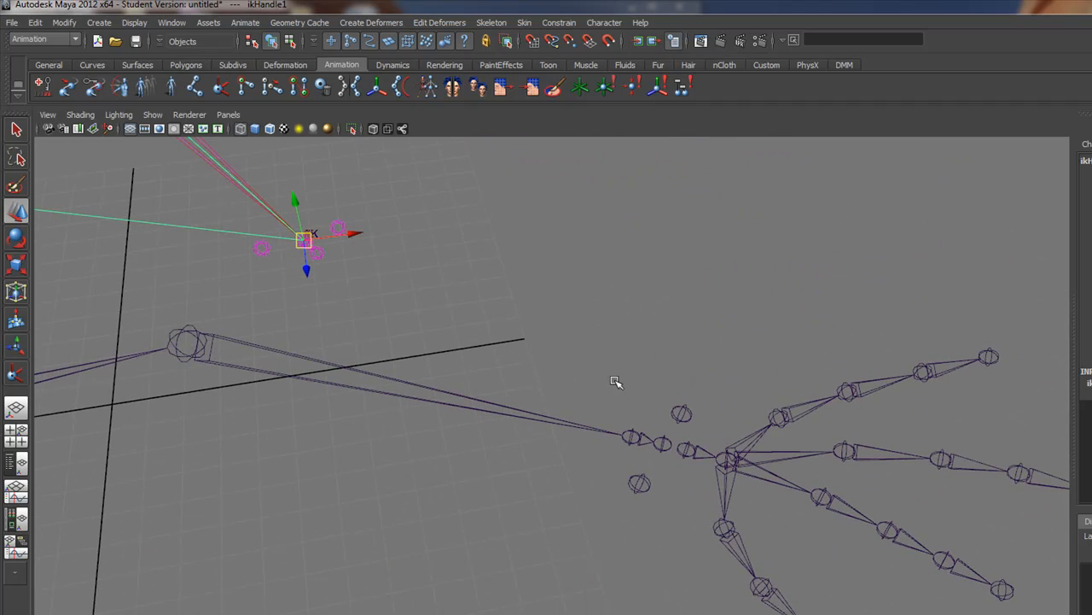
# Create an IK handle on the new arm from the shoulder joint to the Wrist_IK joint.
pyautogui.keyDown('alt'); pyautogui.moveTo(611, 406); pyautogui.dragTo(598, 477); pyautogui.keyUp('alt')
pyautogui.click(21, 375)
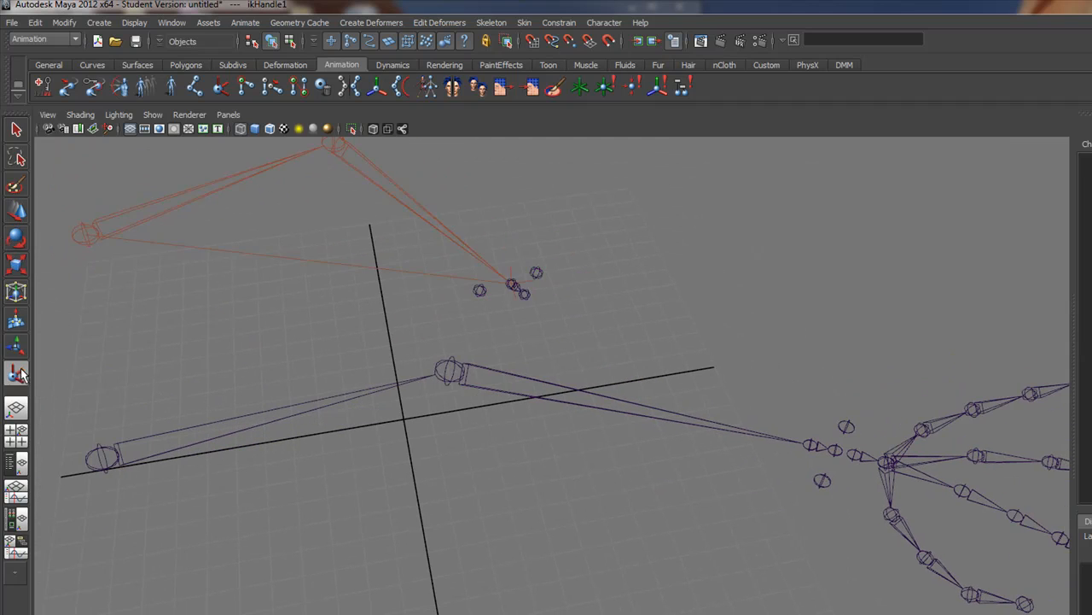
pyautogui.click(103, 461)
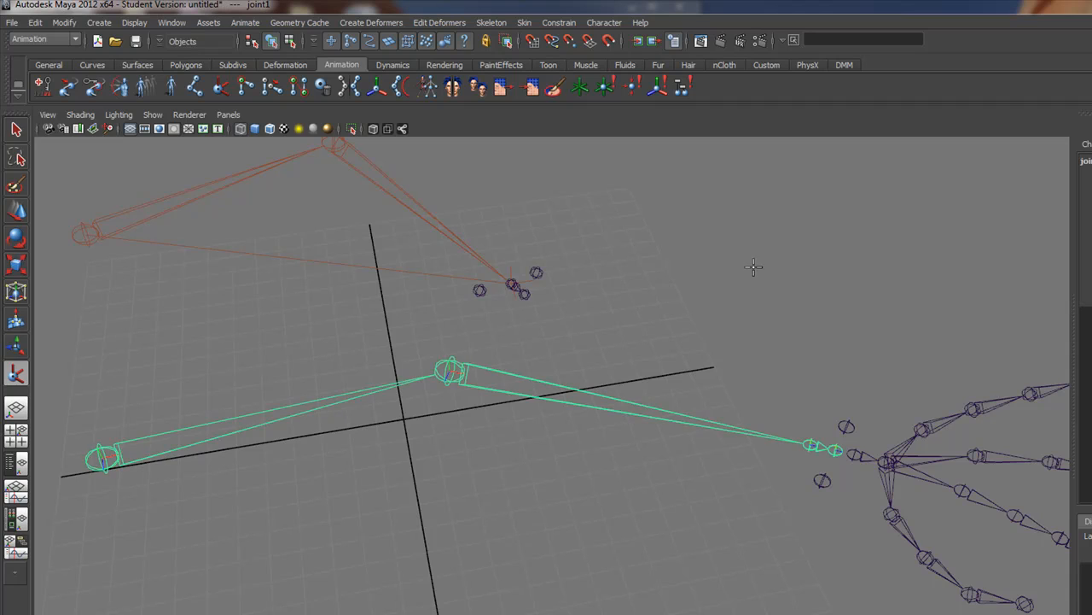
pyautogui.click(810, 447)
pyautogui.press('w')
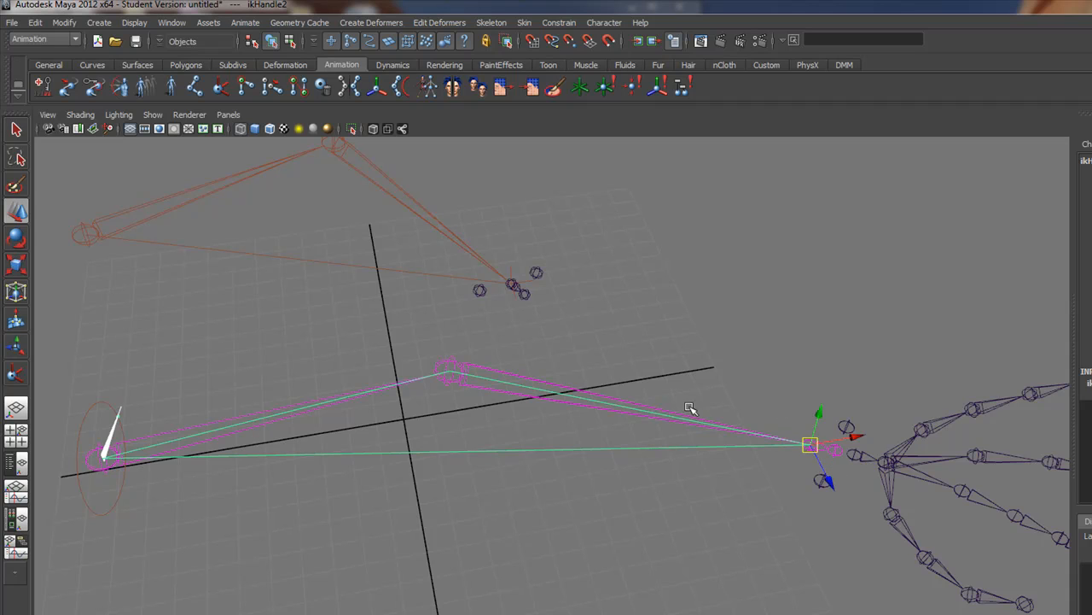
# Parent-constrain the loose joint on the far side of the wrist to the WristTwist joint.
pyautogui.keyDown('alt'); pyautogui.moveTo(624, 387); pyautogui.dragTo(834, 473, button='right'); pyautogui.keyUp('alt')
pyautogui.keyDown('alt'); pyautogui.moveTo(834, 472); pyautogui.dragTo(480, 415, button='middle'); pyautogui.keyUp('alt')
pyautogui.keyDown('alt'); pyautogui.moveTo(489, 417); pyautogui.dragTo(522, 433); pyautogui.keyUp('alt')
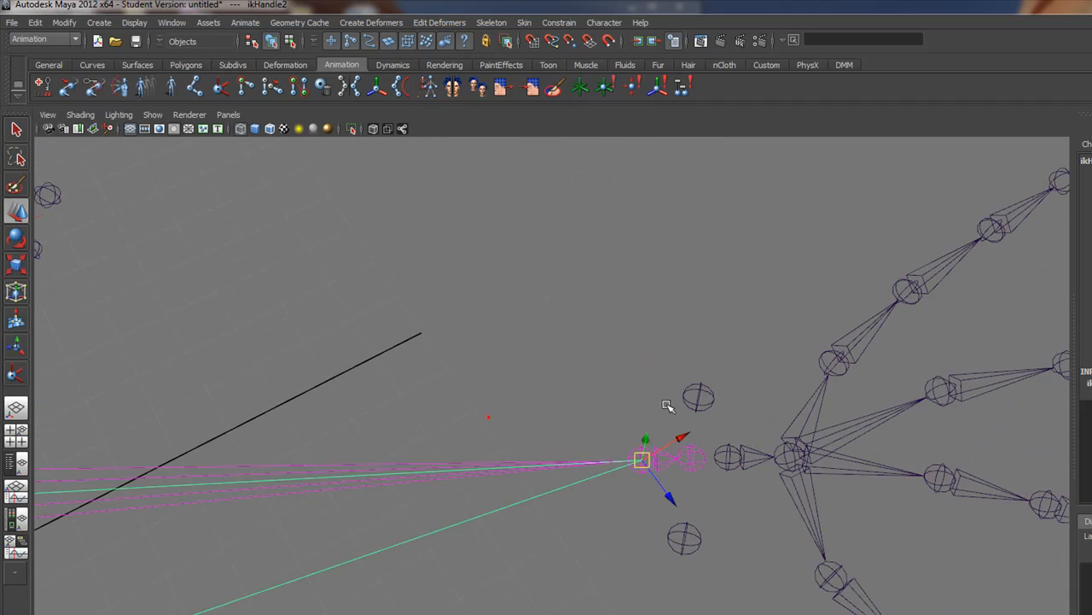
pyautogui.click(698, 397)
pyautogui.click(694, 531)
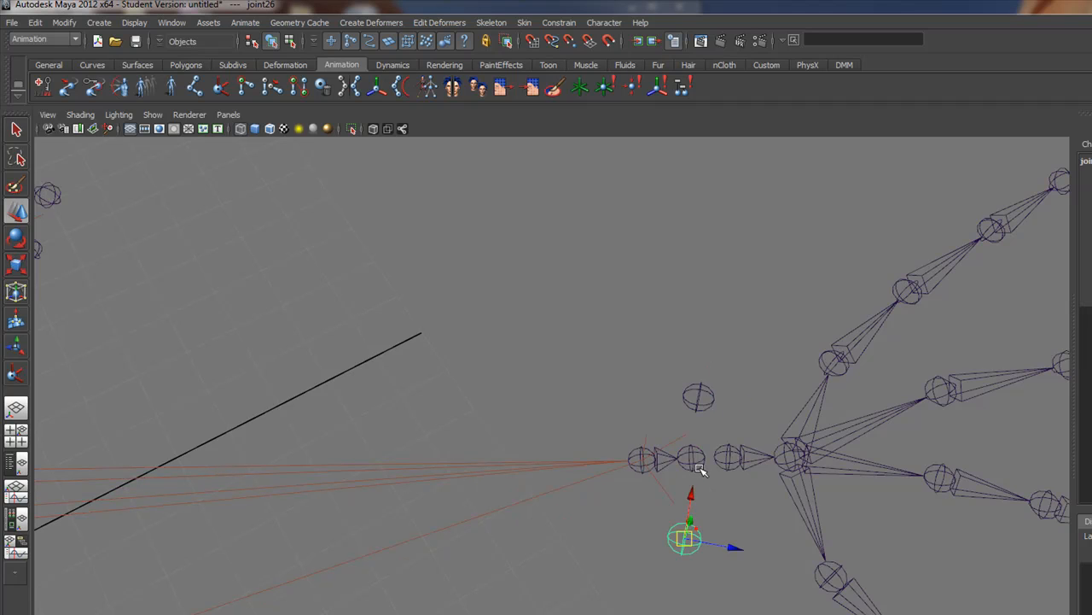
pyautogui.click(695, 461)
pyautogui.keyDown('alt'); pyautogui.moveTo(695, 461); pyautogui.dragTo(534, 453); pyautogui.keyUp('alt')
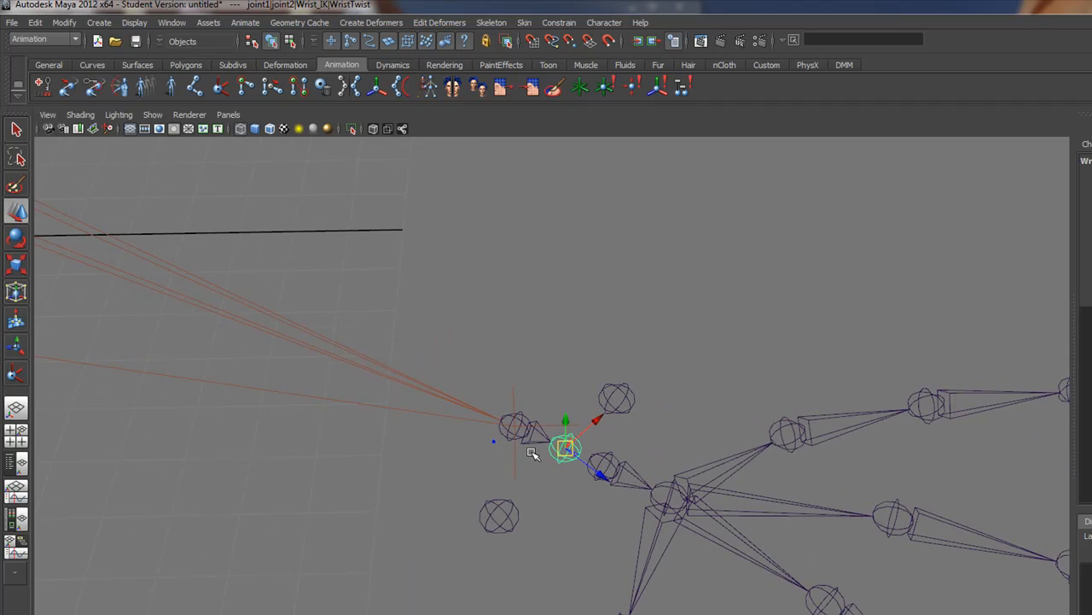
pyautogui.click(613, 388)
pyautogui.click(559, 23)
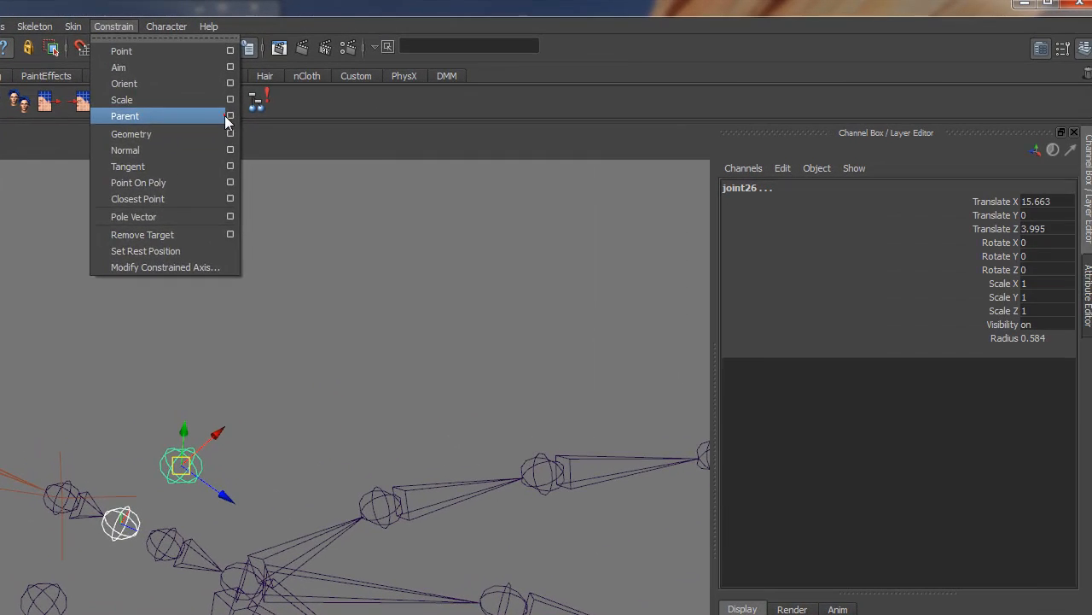
pyautogui.click(587, 100)
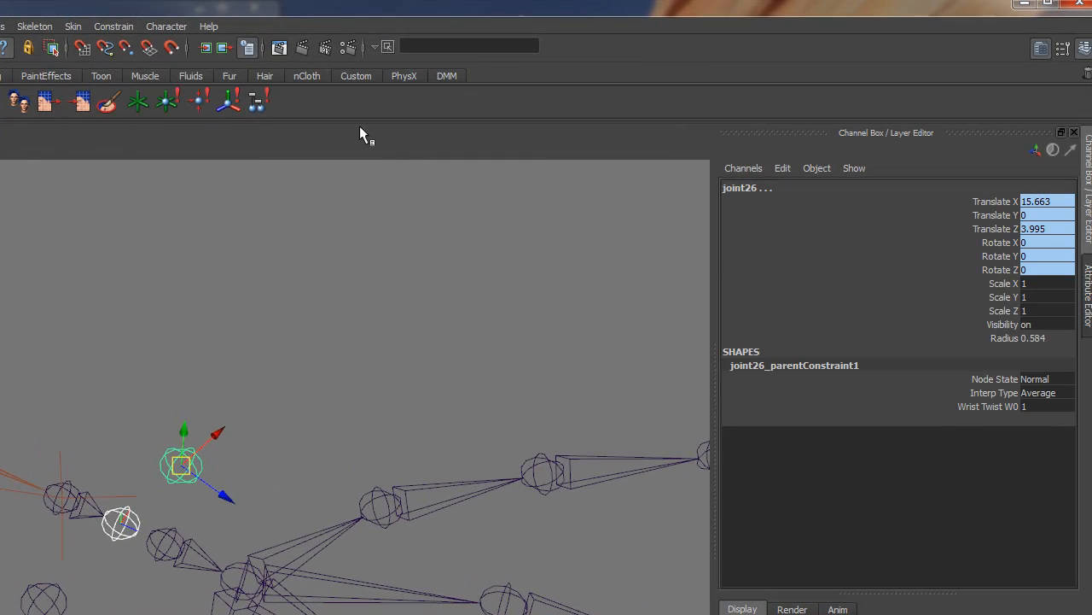
# Check the Maintain offset setting in the Parent constraint options and close them without applying.
pyautogui.click(114, 26)
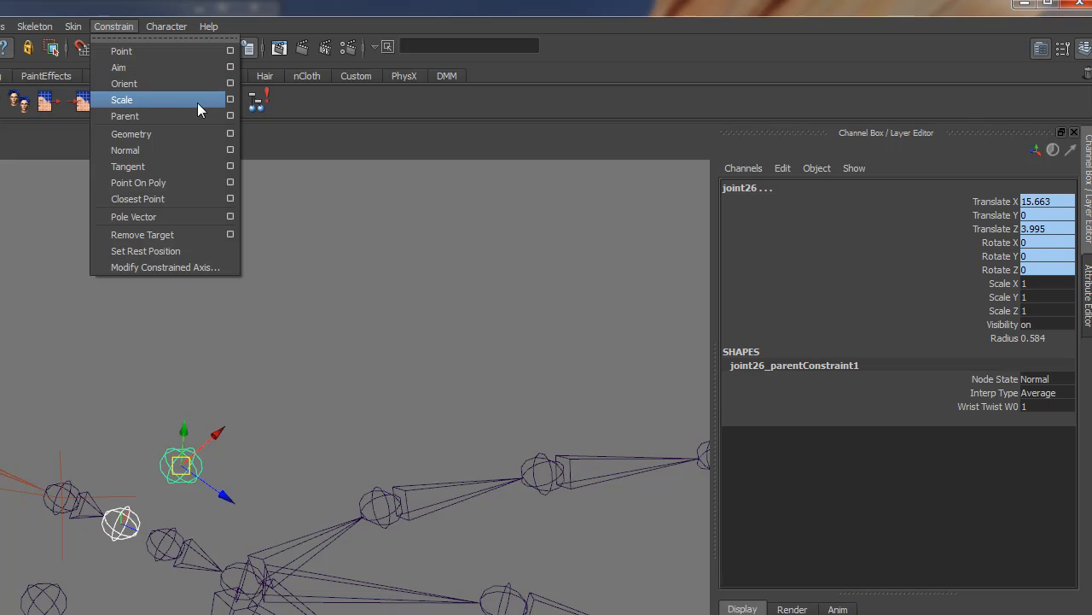
pyautogui.click(230, 116)
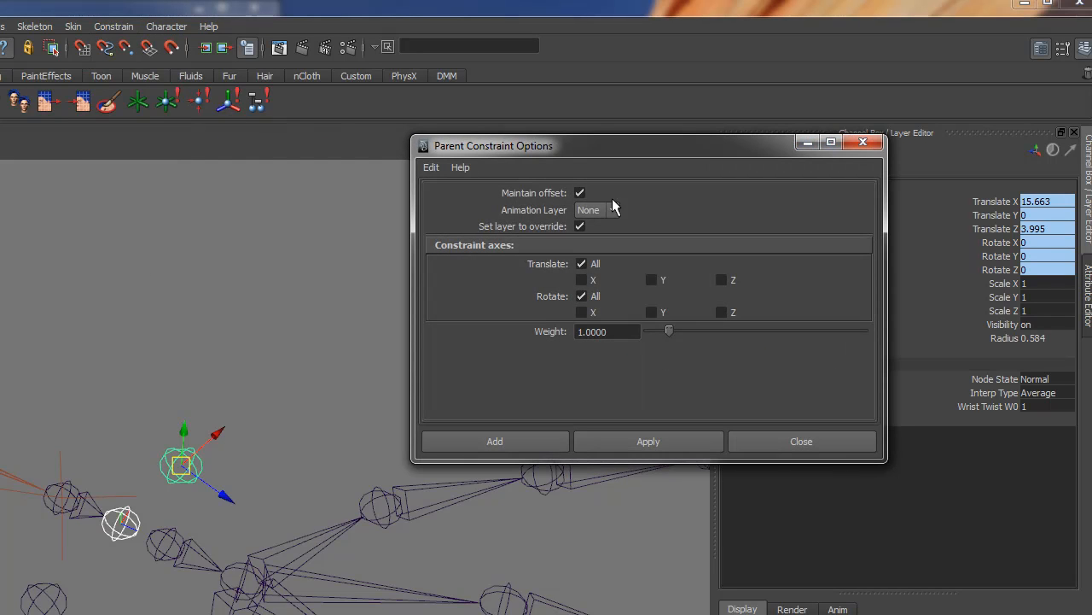
pyautogui.click(833, 144)
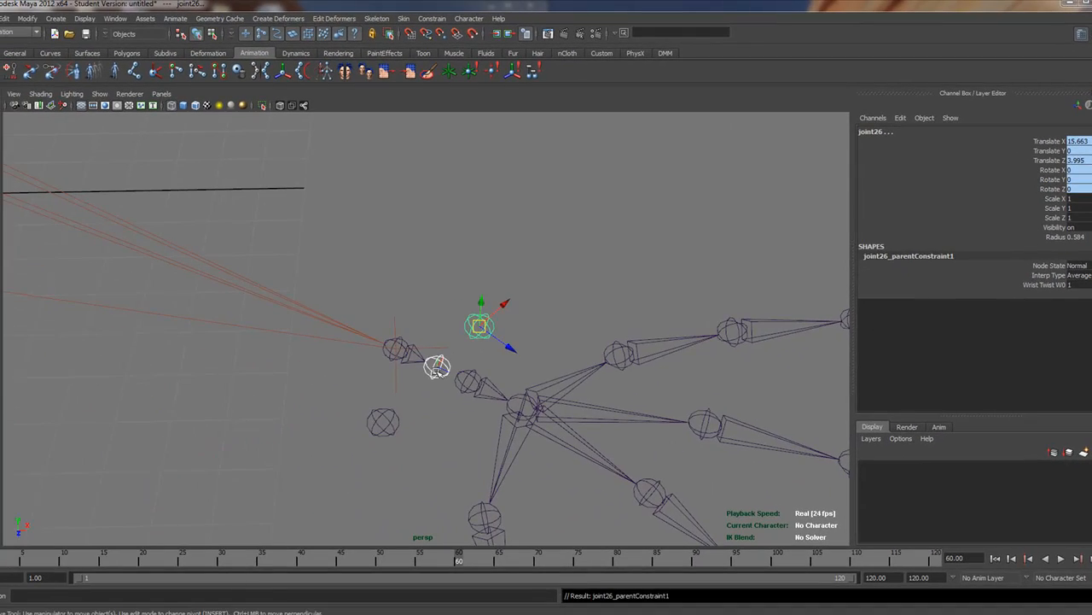
# Parent-constrain the remaining loose joint and the Wristbend joint to the WristTwist joint, then clear the selection.
pyautogui.click(436, 368)
pyautogui.keyDown('shift'); pyautogui.click(390, 425); pyautogui.keyUp('shift')
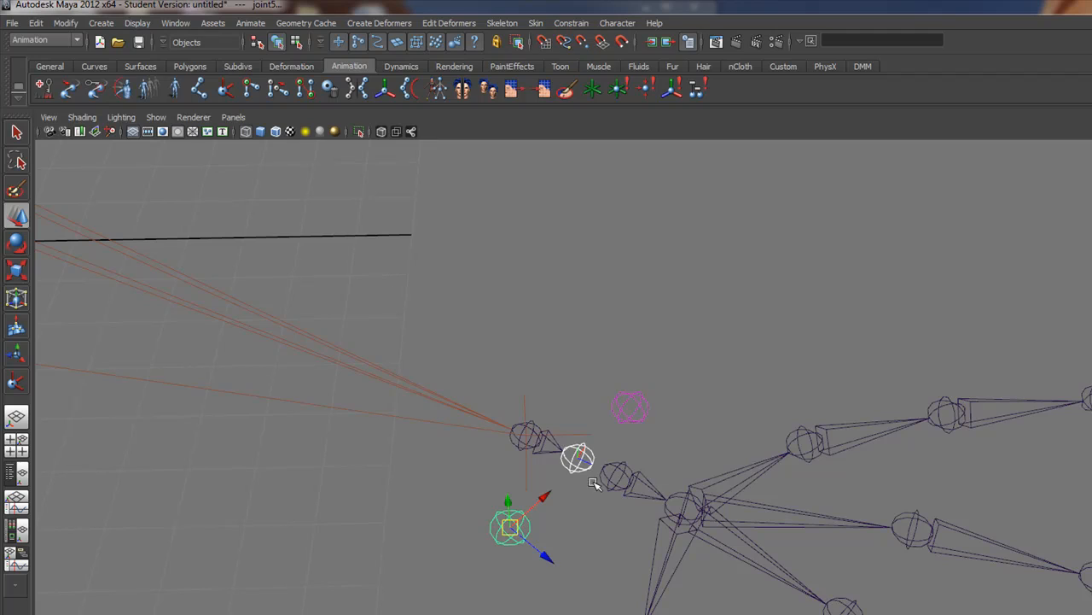
pyautogui.click(580, 458)
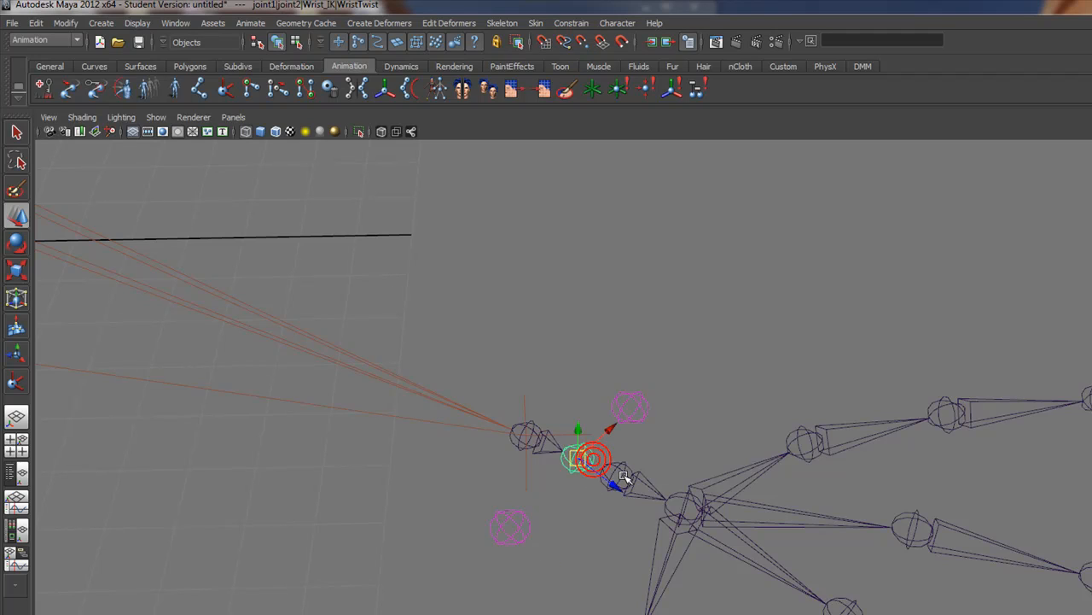
pyautogui.click(619, 470)
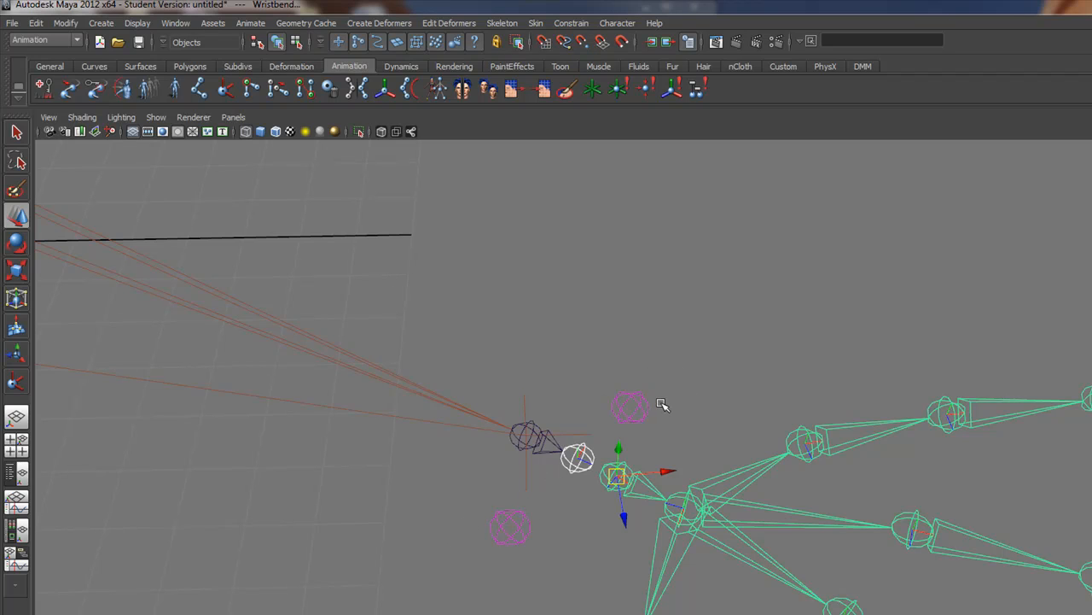
pyautogui.keyDown('alt'); pyautogui.moveTo(501, 403); pyautogui.dragTo(604, 447); pyautogui.keyUp('alt')
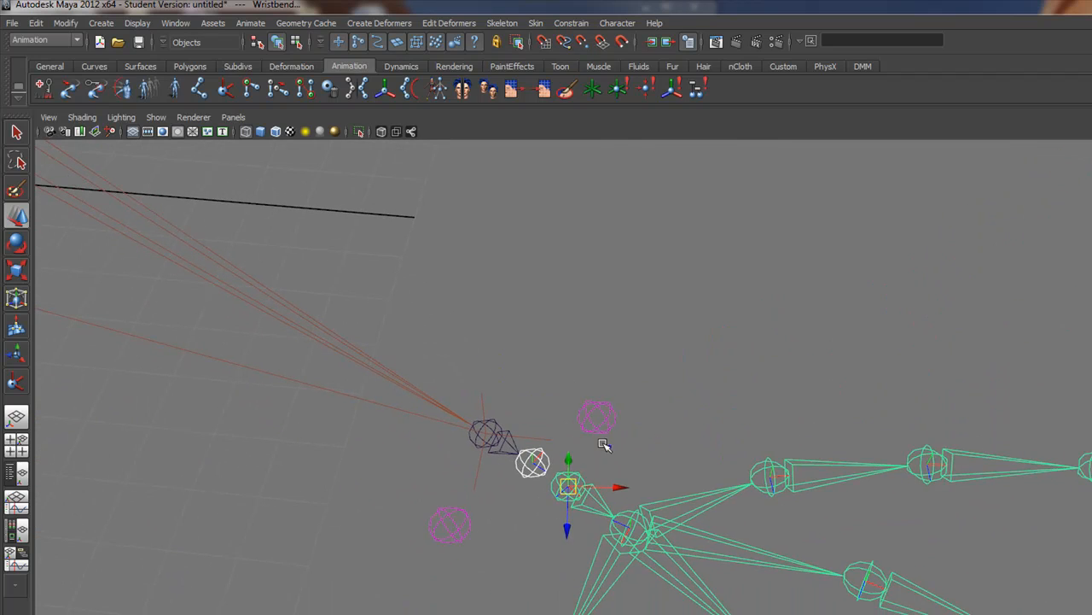
pyautogui.click(621, 449)
# Test the wrist setup by selecting the new arm's IK handle and trying a rotation on the WristTwist joint.
pyautogui.moveTo(686, 480)
pyautogui.keyDown('alt'); pyautogui.mouseDown()
pyautogui.moveTo(663, 480)
pyautogui.moveTo(685, 486)
pyautogui.mouseUp(); pyautogui.keyUp('alt')
pyautogui.keyDown('alt'); pyautogui.moveTo(685, 487); pyautogui.dragTo(476, 414, button='right'); pyautogui.keyUp('alt')
pyautogui.keyDown('alt'); pyautogui.moveTo(469, 402); pyautogui.dragTo(475, 408); pyautogui.keyUp('alt')
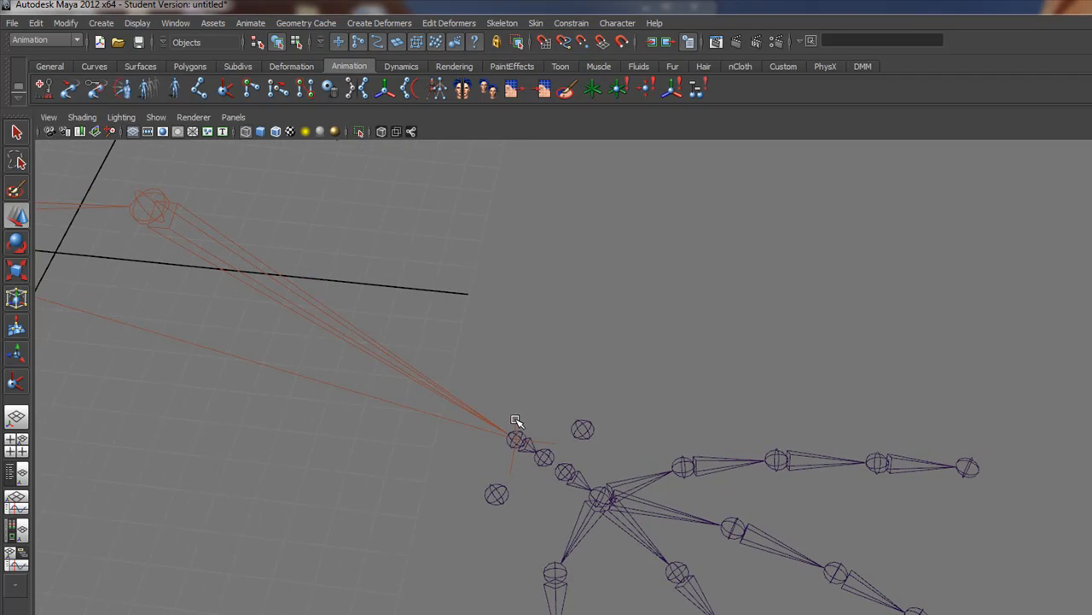
pyautogui.click(517, 420)
pyautogui.keyDown('alt'); pyautogui.moveTo(495, 443); pyautogui.dragTo(455, 426); pyautogui.keyUp('alt')
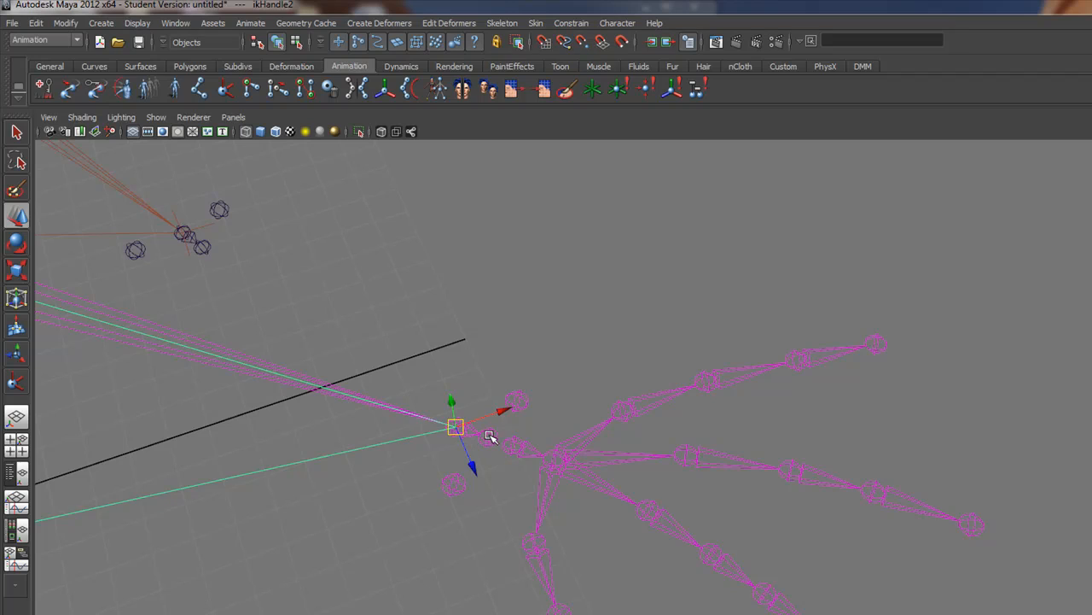
pyautogui.click(489, 436)
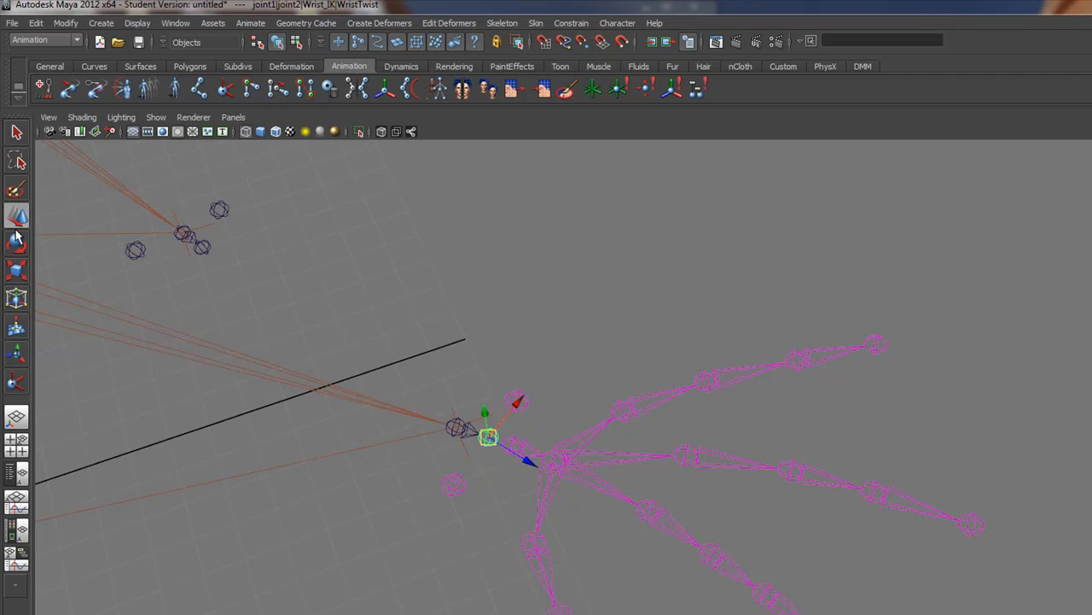
pyautogui.press('e')
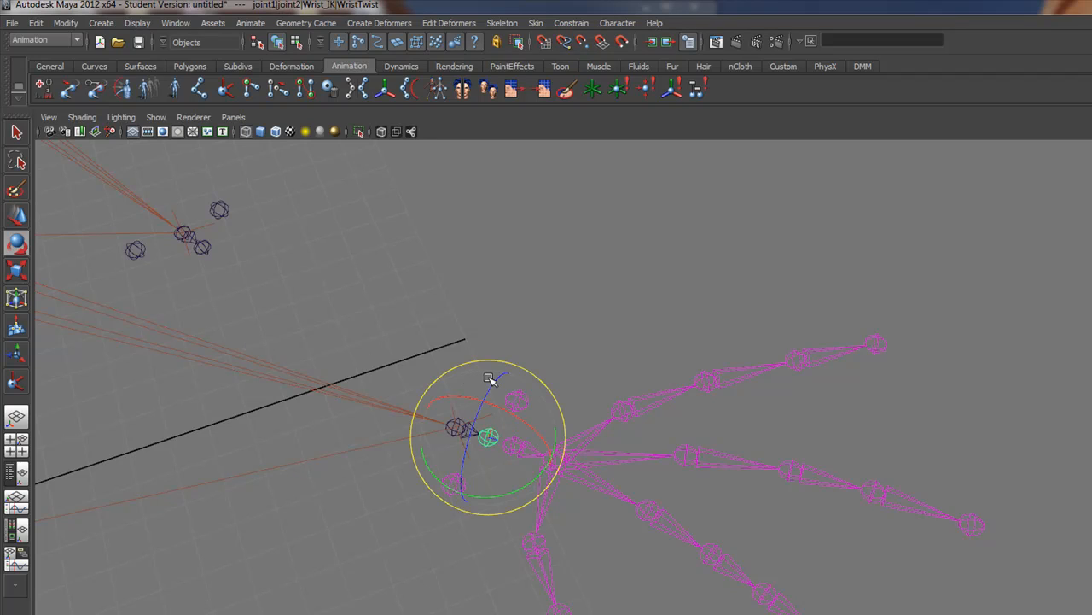
pyautogui.moveTo(488, 380)
pyautogui.mouseDown()
pyautogui.moveTo(500, 361)
pyautogui.moveTo(478, 402)
pyautogui.moveTo(478, 373)
pyautogui.moveTo(465, 401)
pyautogui.mouseUp()
pyautogui.click(620, 268)
# Examine the Wristbend and WristTwist joints up close and compare which joints each of them drives.
pyautogui.click(511, 437)
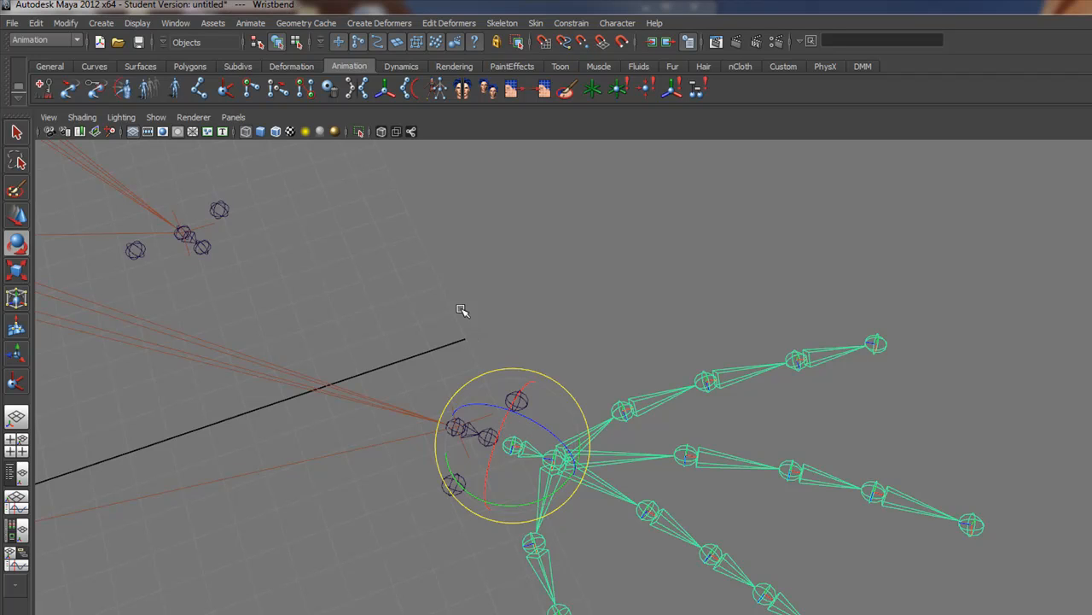
pyautogui.keyDown('alt'); pyautogui.moveTo(462, 311); pyautogui.dragTo(466, 383, button='middle'); pyautogui.keyUp('alt')
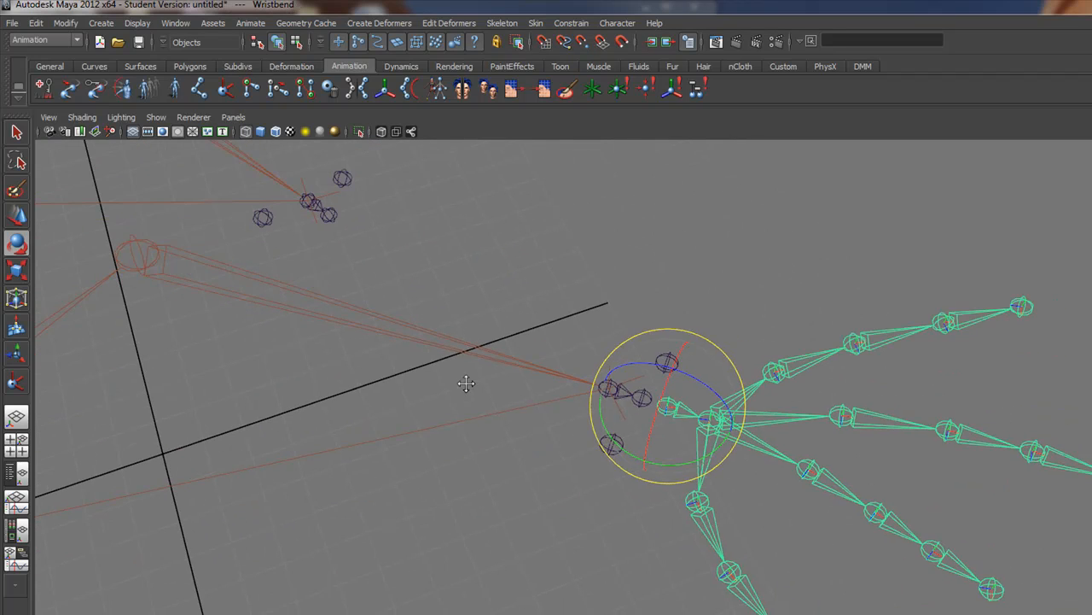
pyautogui.keyDown('alt'); pyautogui.moveTo(586, 402); pyautogui.dragTo(612, 408); pyautogui.keyUp('alt')
pyautogui.keyDown('alt'); pyautogui.moveTo(474, 341); pyautogui.dragTo(709, 429, button='right'); pyautogui.keyUp('alt')
pyautogui.click(703, 416)
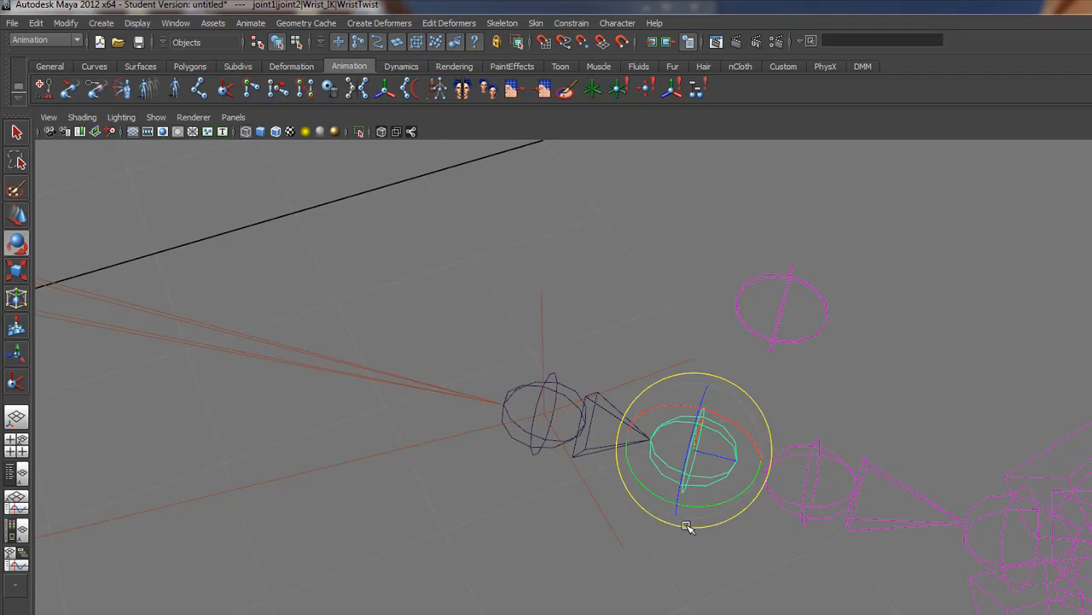
pyautogui.keyDown('alt'); pyautogui.moveTo(781, 479); pyautogui.dragTo(835, 507, button='right'); pyautogui.keyUp('alt')
pyautogui.keyDown('alt'); pyautogui.moveTo(799, 507); pyautogui.dragTo(695, 510, button='middle'); pyautogui.keyUp('alt')
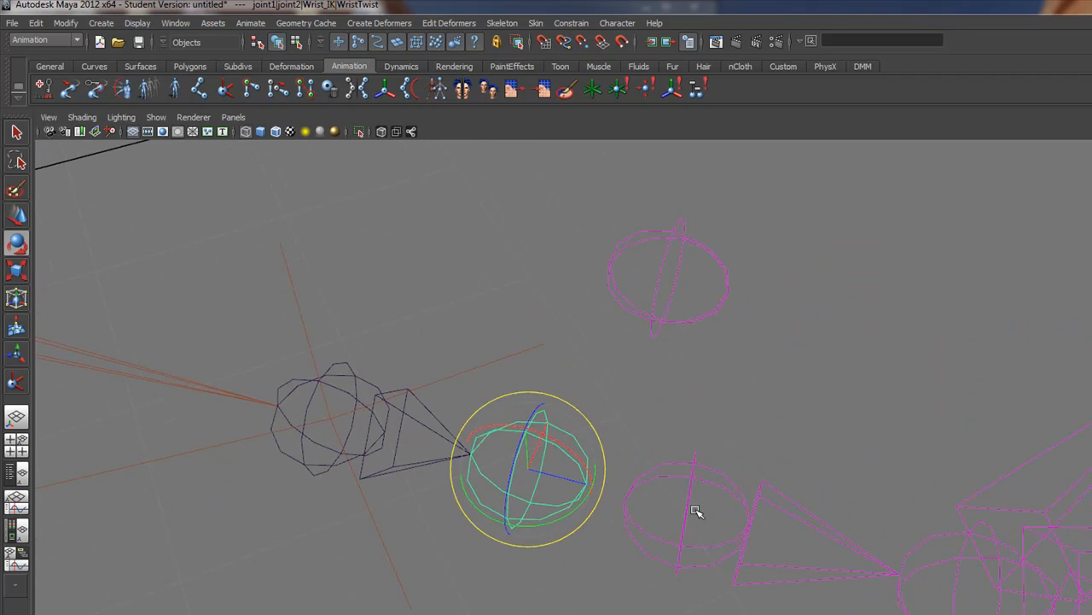
pyautogui.keyDown('alt'); pyautogui.moveTo(706, 483); pyautogui.dragTo(589, 453, button='right'); pyautogui.keyUp('alt')
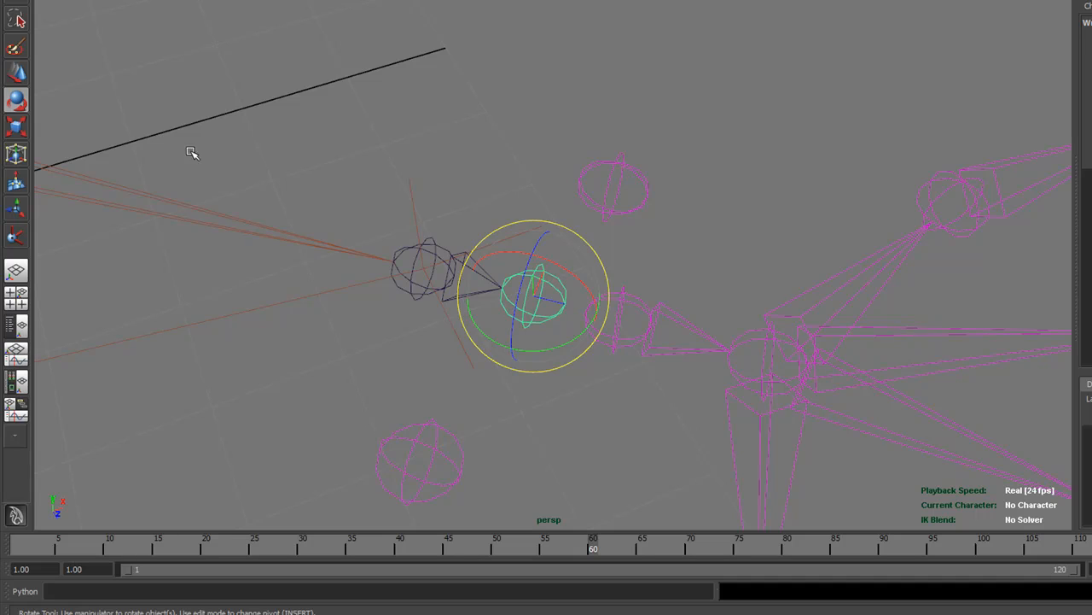
pyautogui.click(622, 295)
pyautogui.keyDown('alt'); pyautogui.moveTo(644, 302); pyautogui.dragTo(395, 218, button='right'); pyautogui.keyUp('alt')
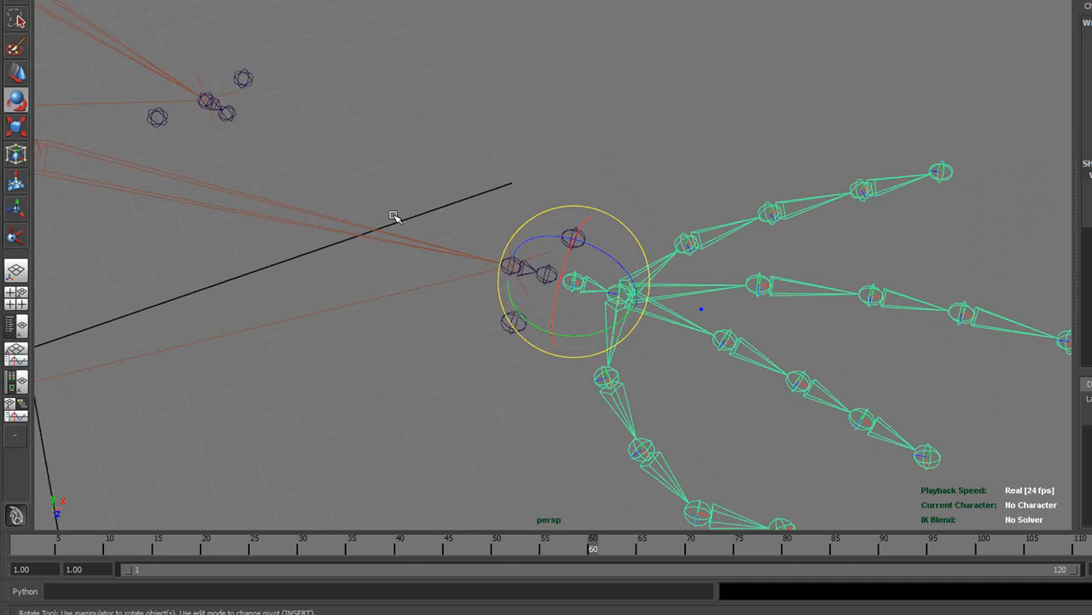
pyautogui.click(582, 204)
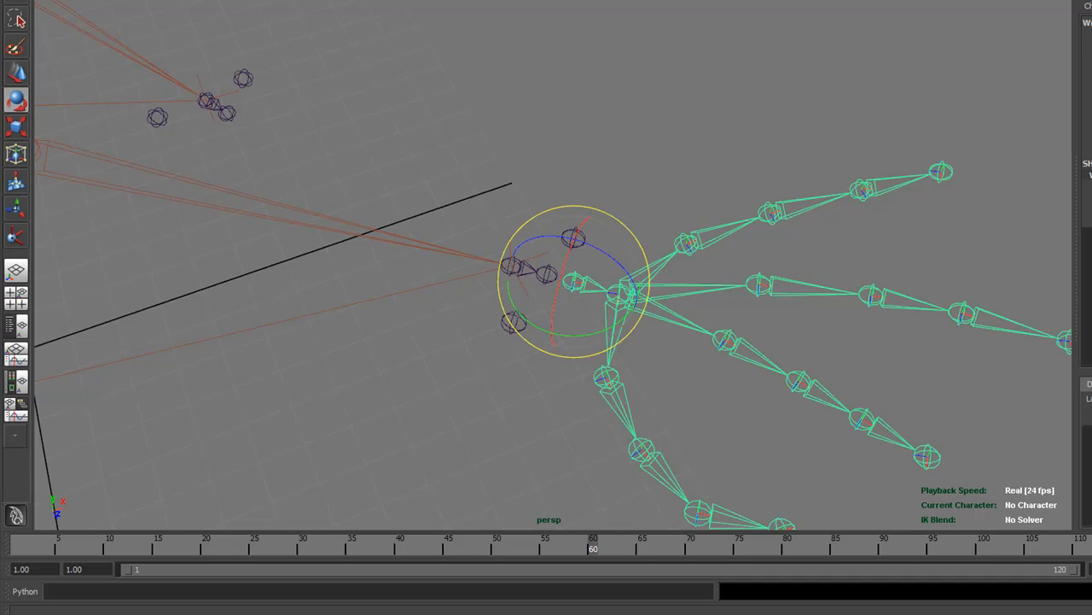
pyautogui.moveTo(382, 613)
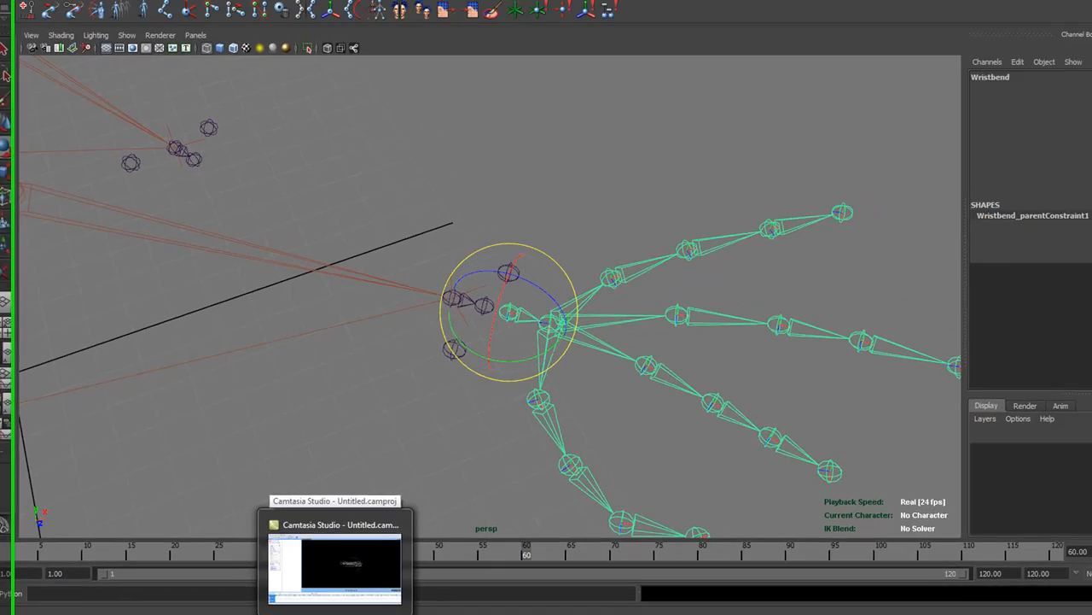